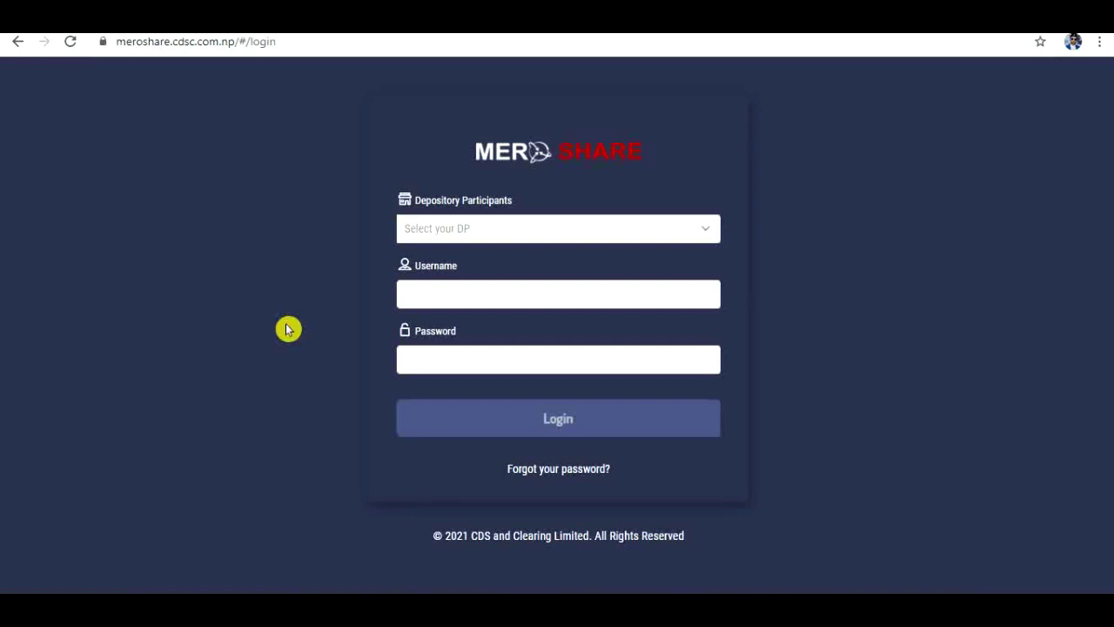
Step: In a new Chrome tab, load meroshare.cdsc.com.np by typing 'merosha' and accepting the suggestion
key("ctrl+t")
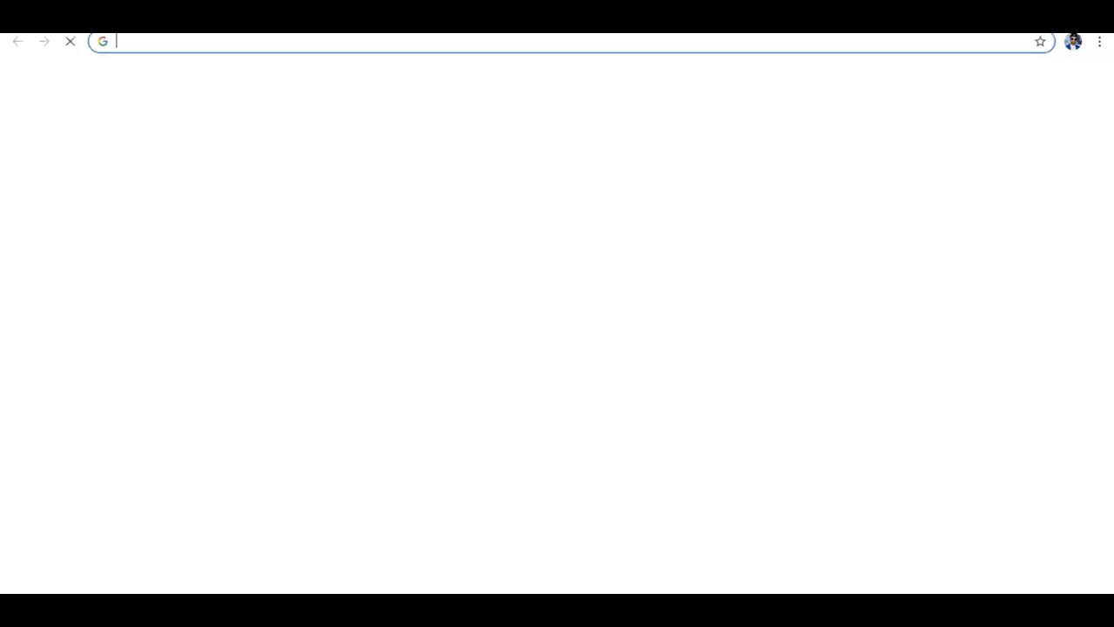
left_click(228, 41)
type("meroshare.cdsc.com.np")
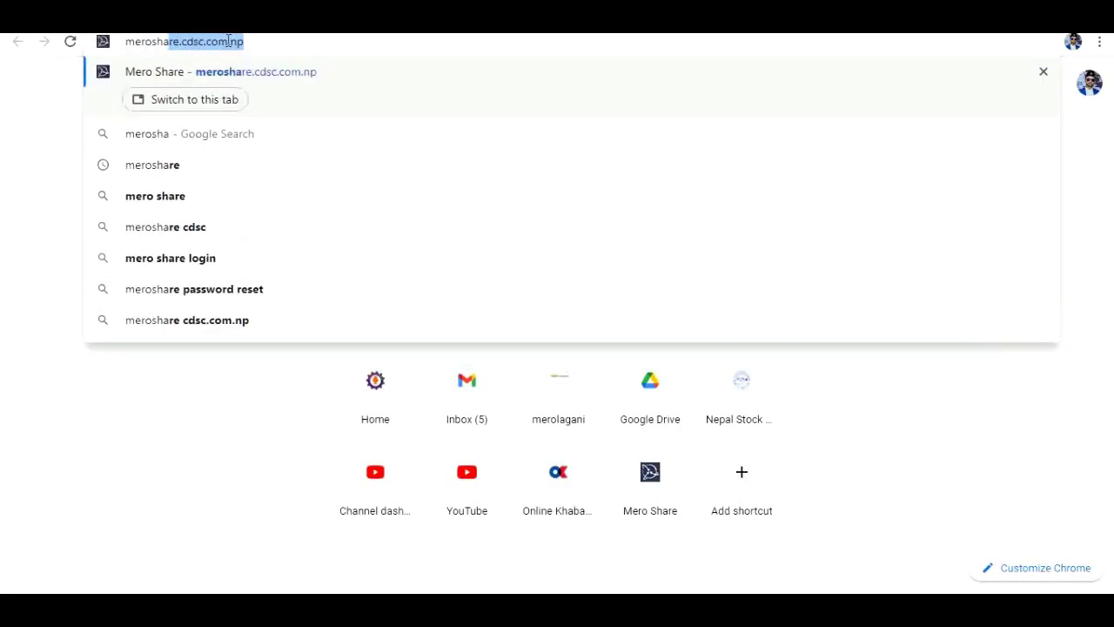
key("Right")
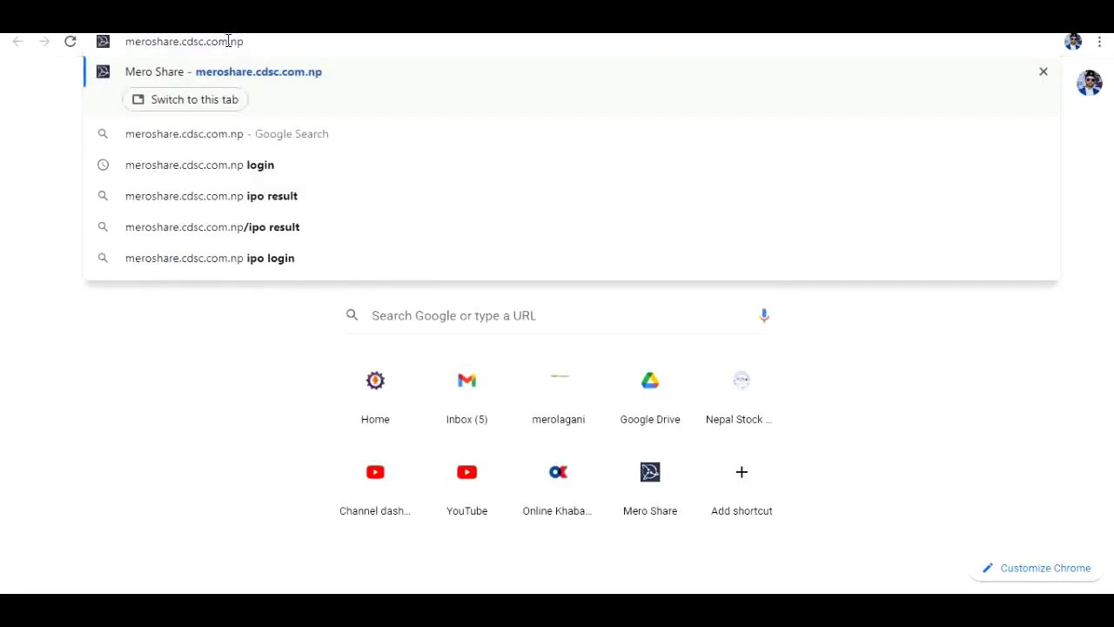
key("Return")
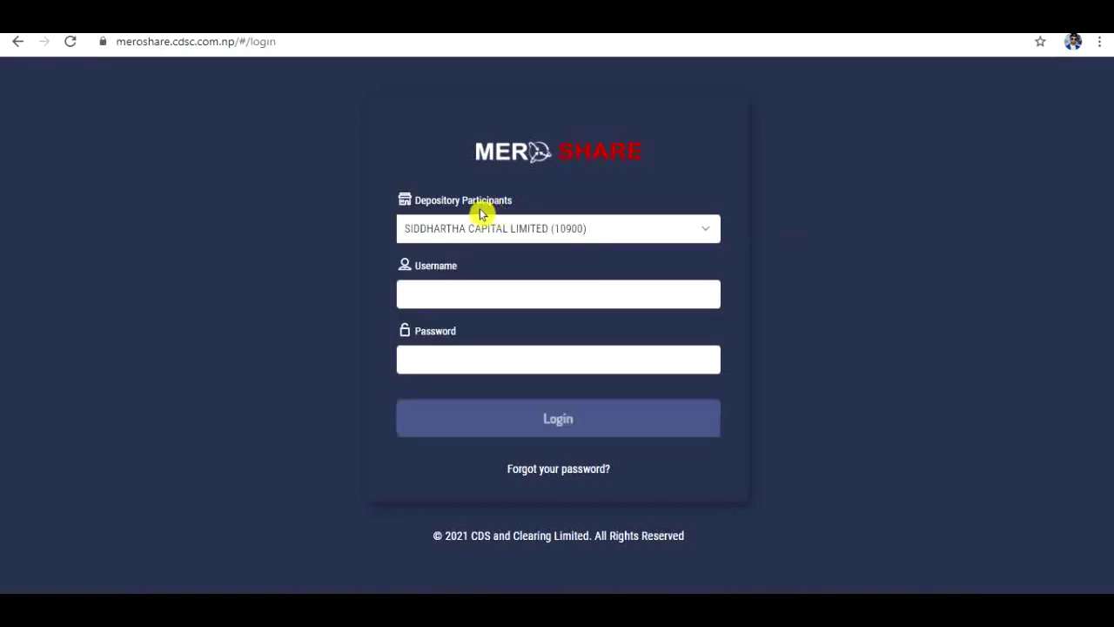
Step: Log in with SIDDHARTHA CAPITAL LIMITED (10900) as participant, entering the account username and password
left_click(608, 236)
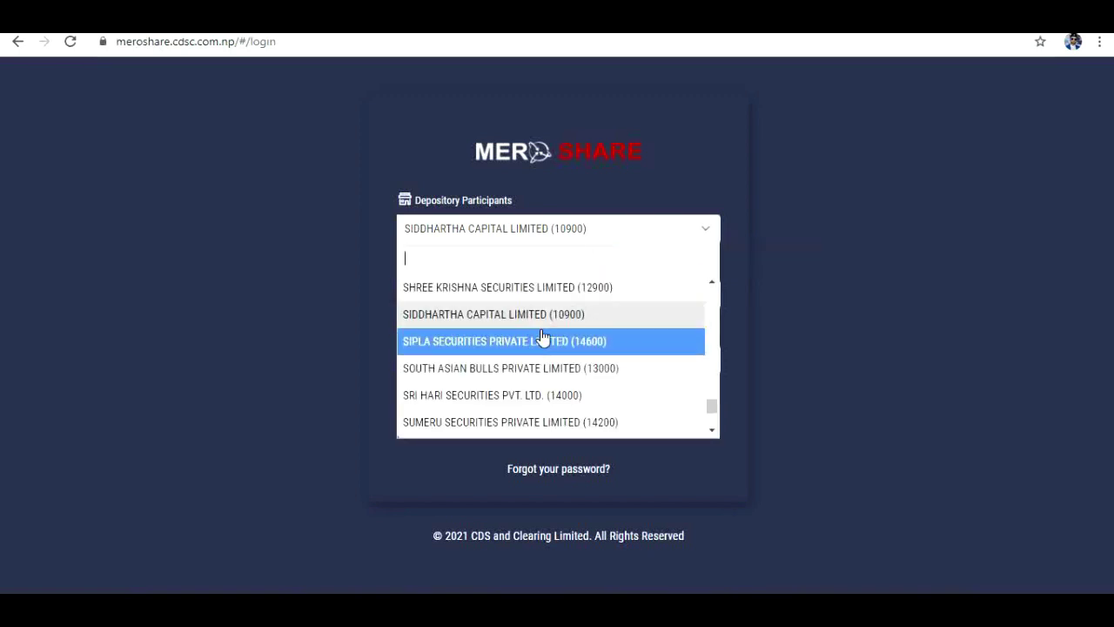
left_click(473, 316)
left_click(473, 300)
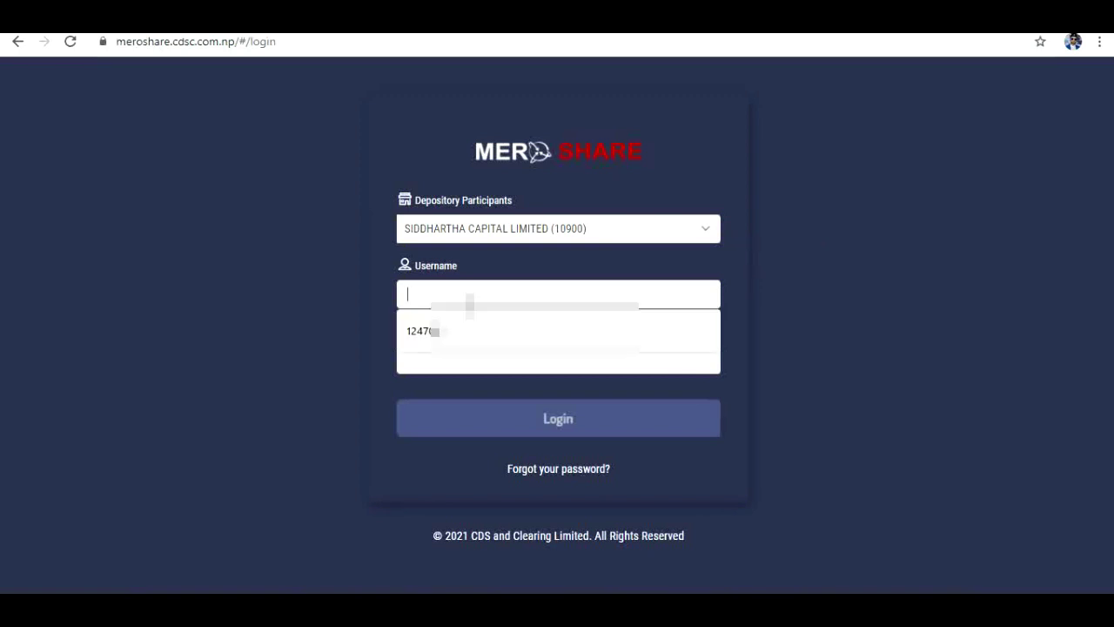
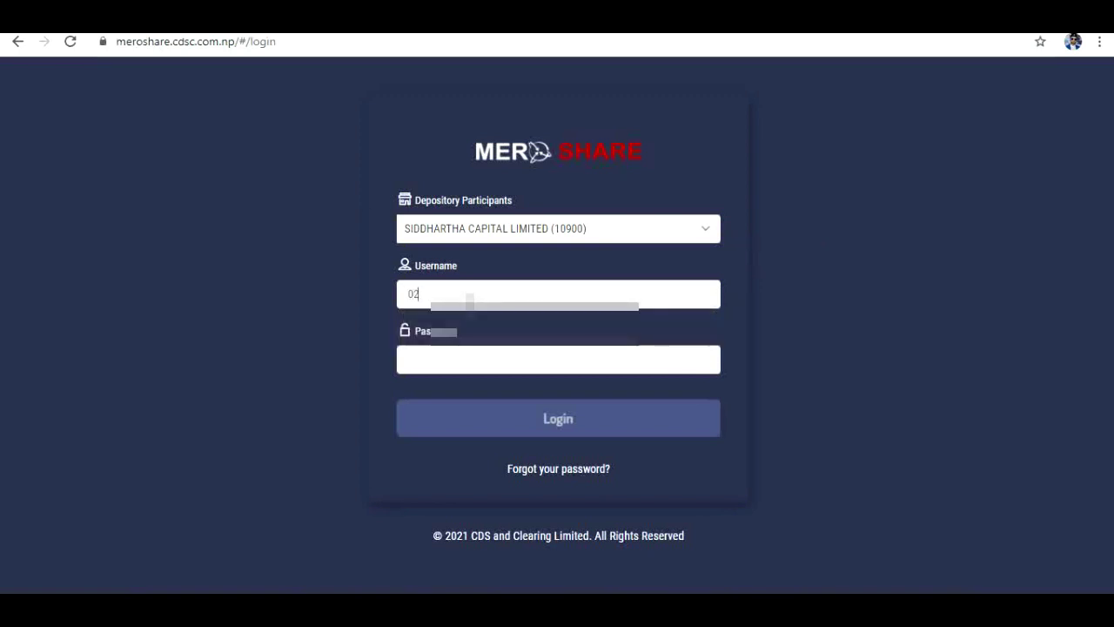
left_click(471, 367)
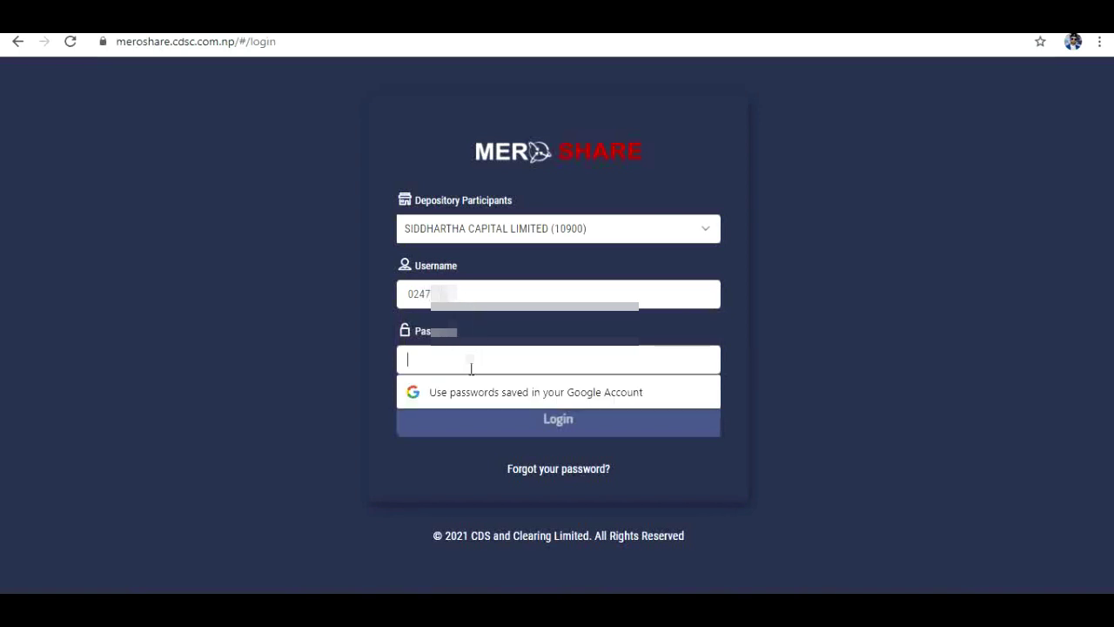
type("•••••")
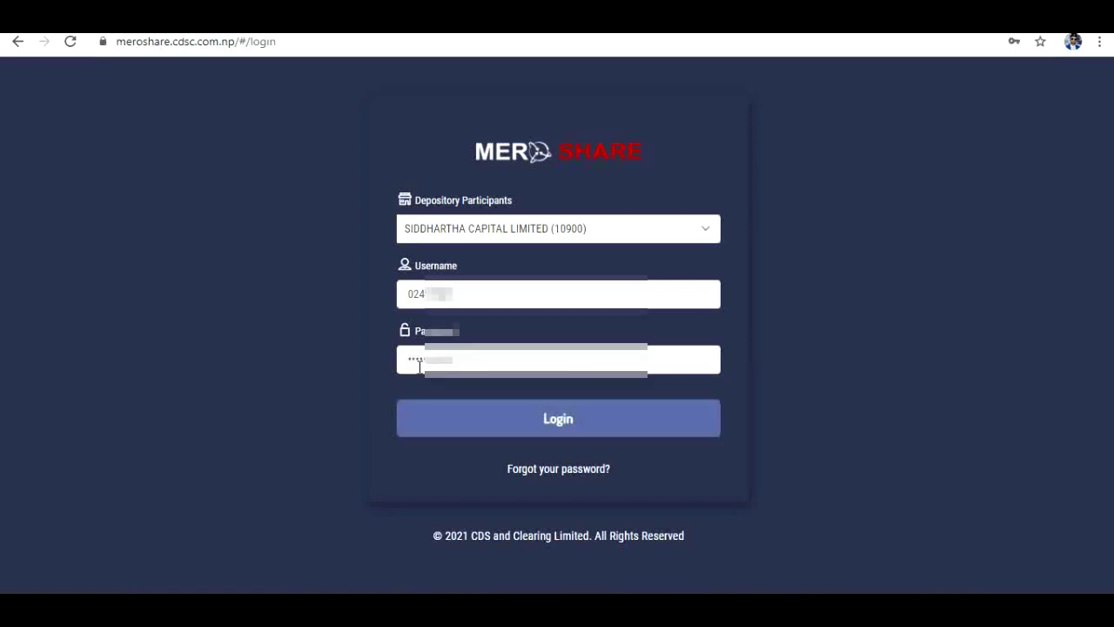
left_click(562, 426)
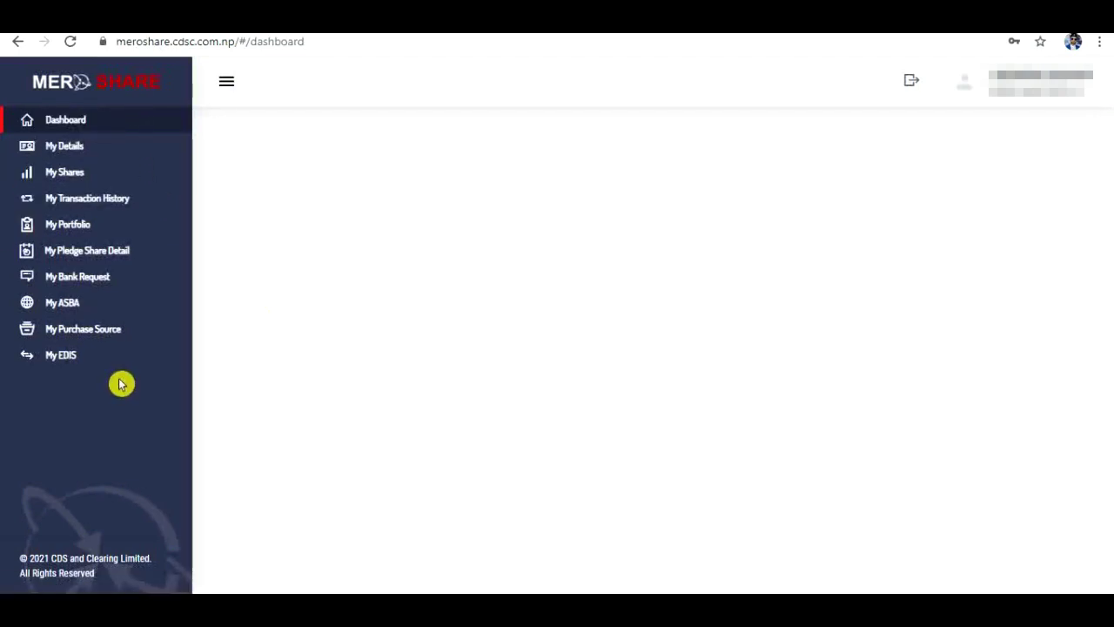
Step: Try the EDIS Transfer Shares tab, which requires a JBLB WACC first, then go to My Purchase Source
left_click(72, 366)
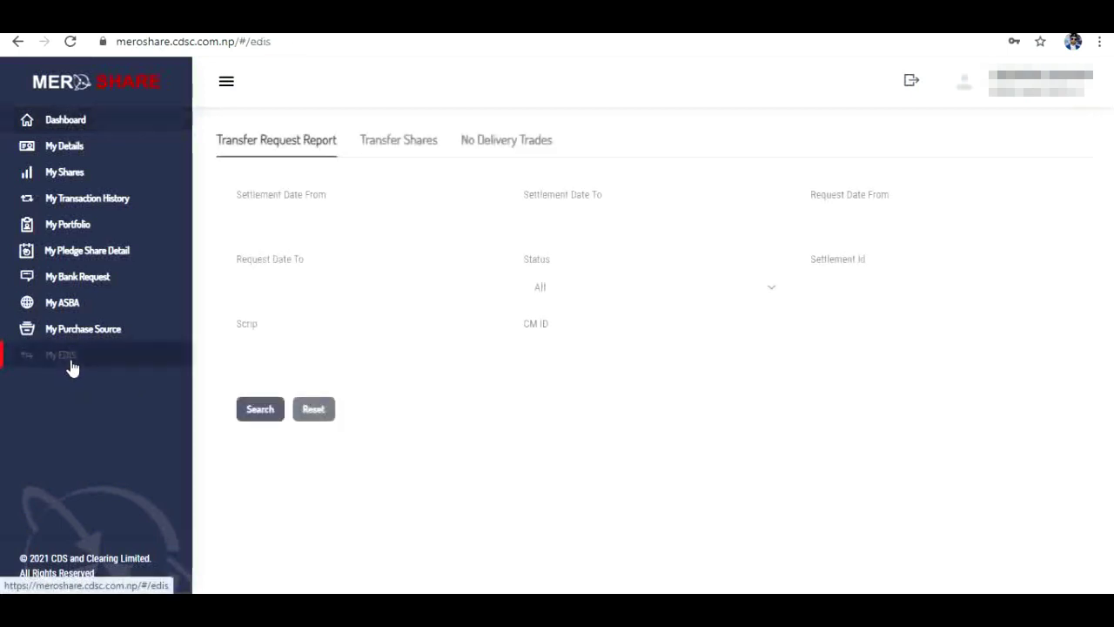
left_click(397, 144)
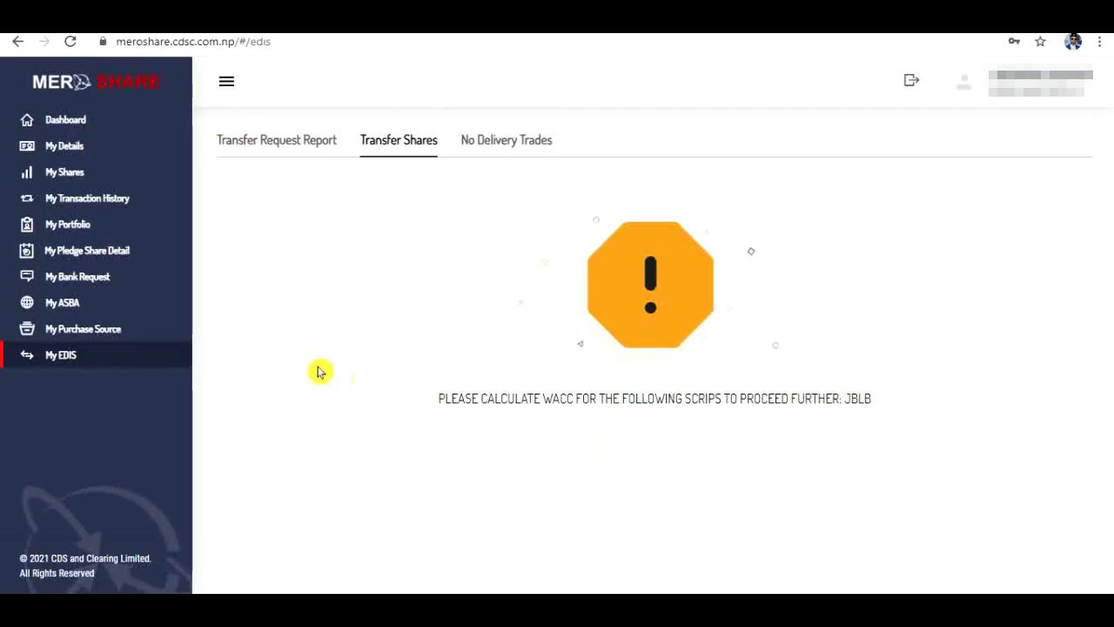
left_click(97, 333)
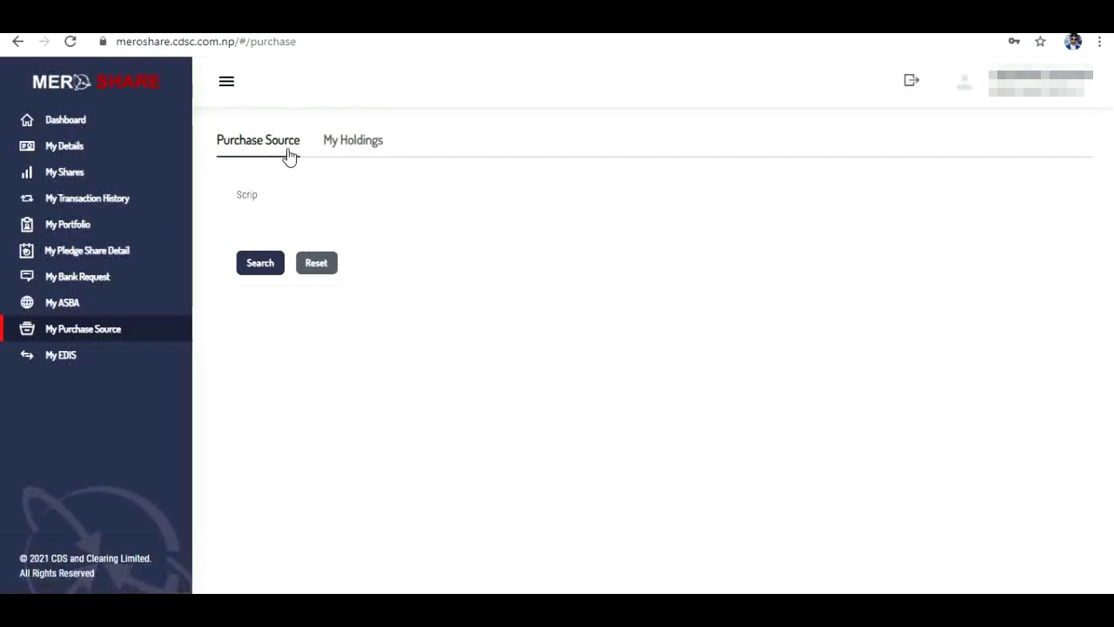
Step: Search the purchase source records for scrip JBLB
left_click(352, 144)
left_click(252, 145)
left_click(275, 217)
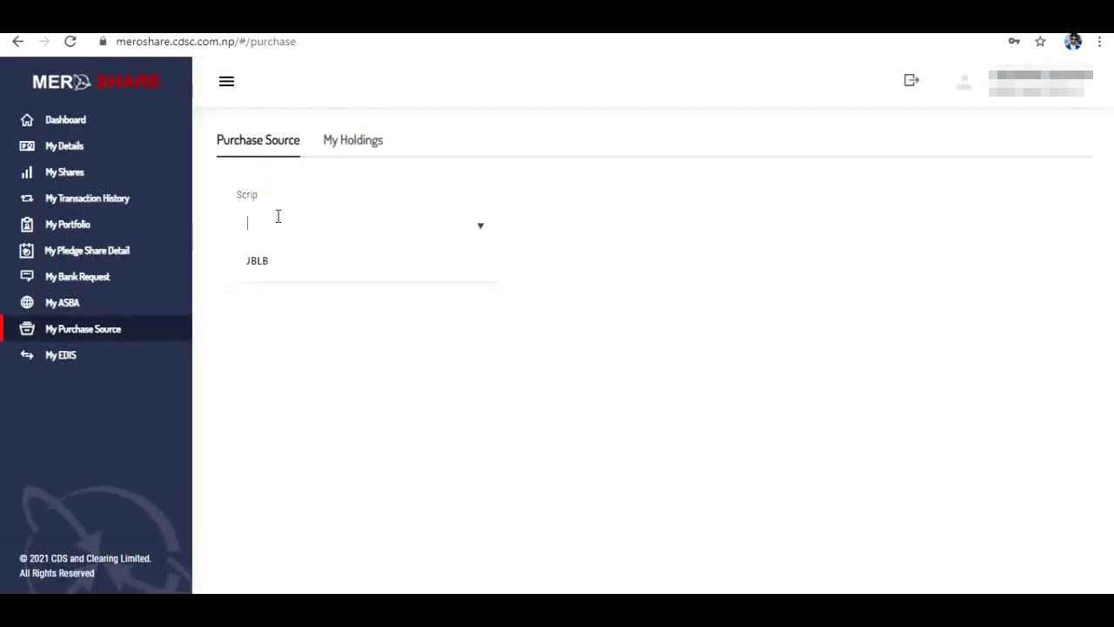
left_click(265, 264)
left_click(258, 263)
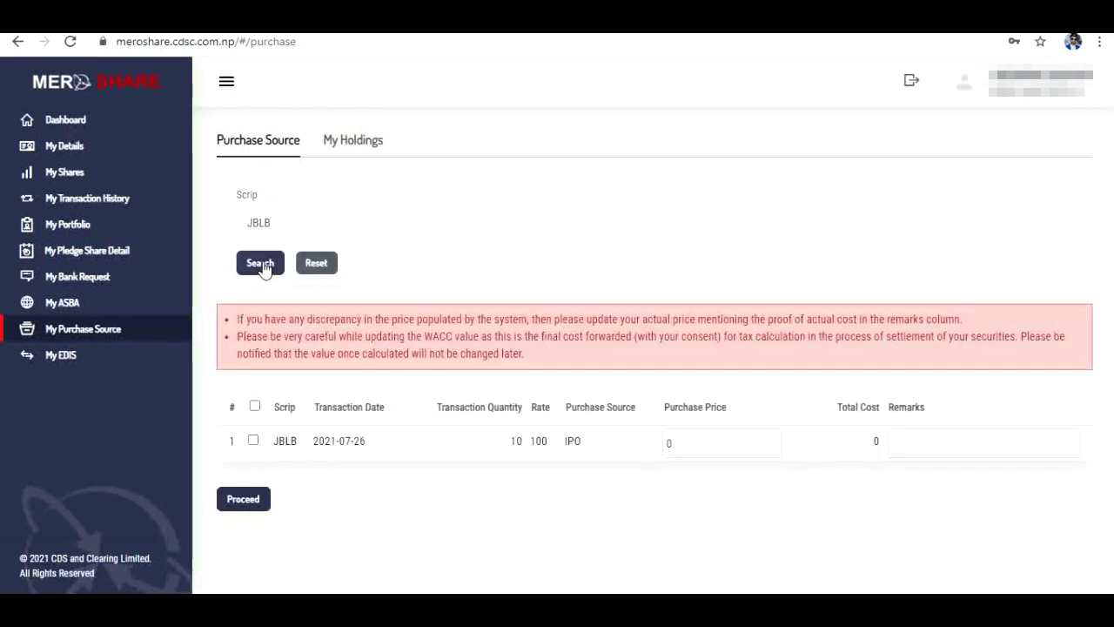
Step: Save JBLB's WACC as 10 units at rate 100, total cost 1,000, after accepting the declaration
left_click(254, 443)
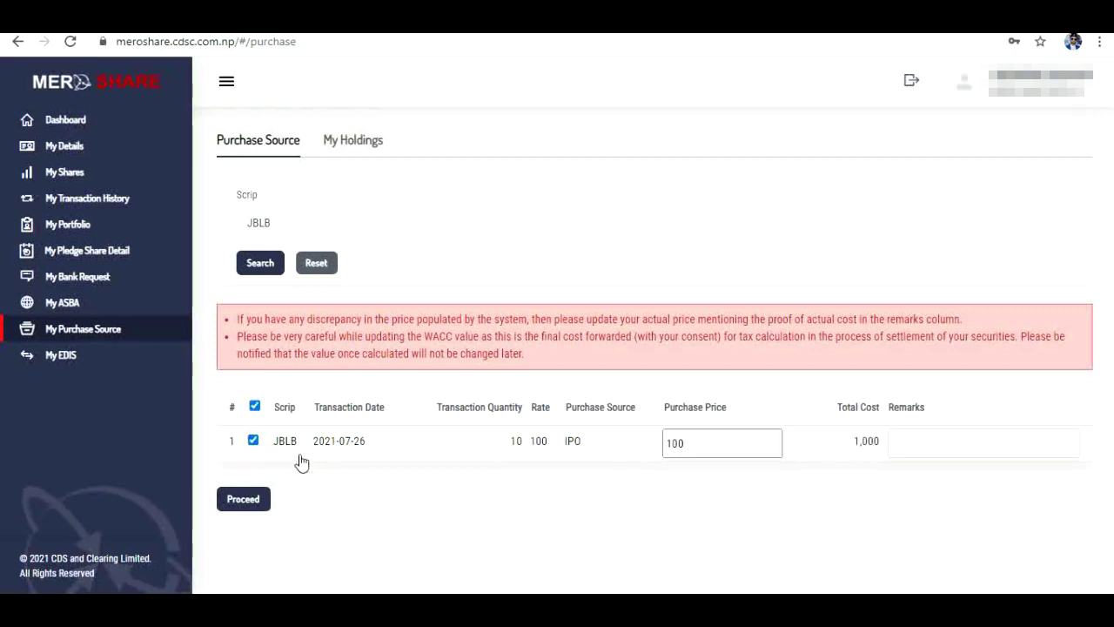
left_click(248, 500)
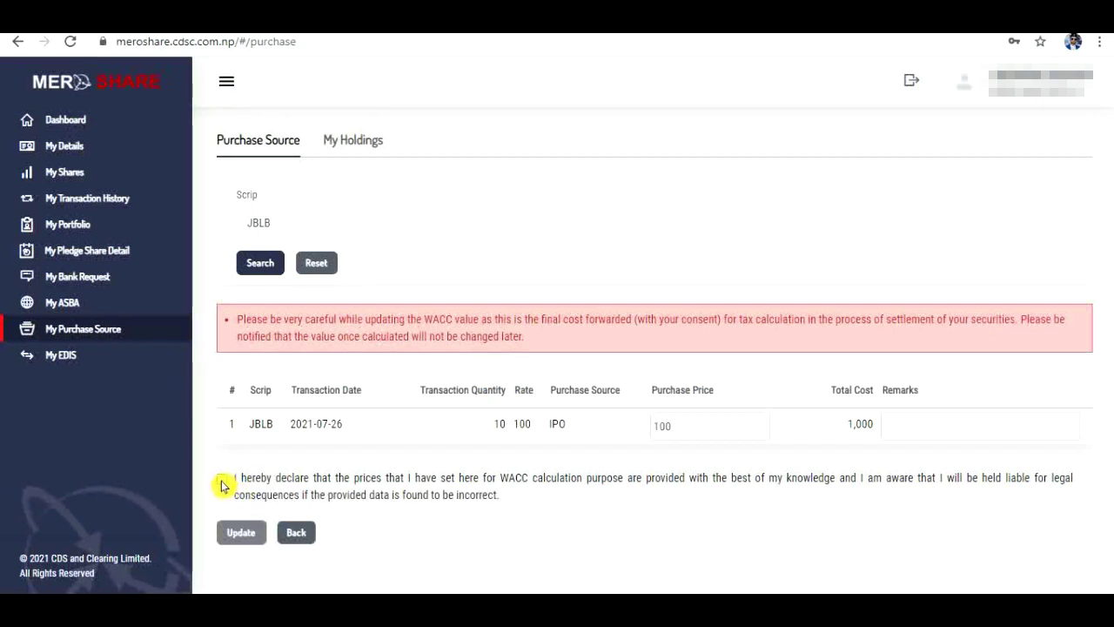
left_click(222, 479)
left_click(242, 534)
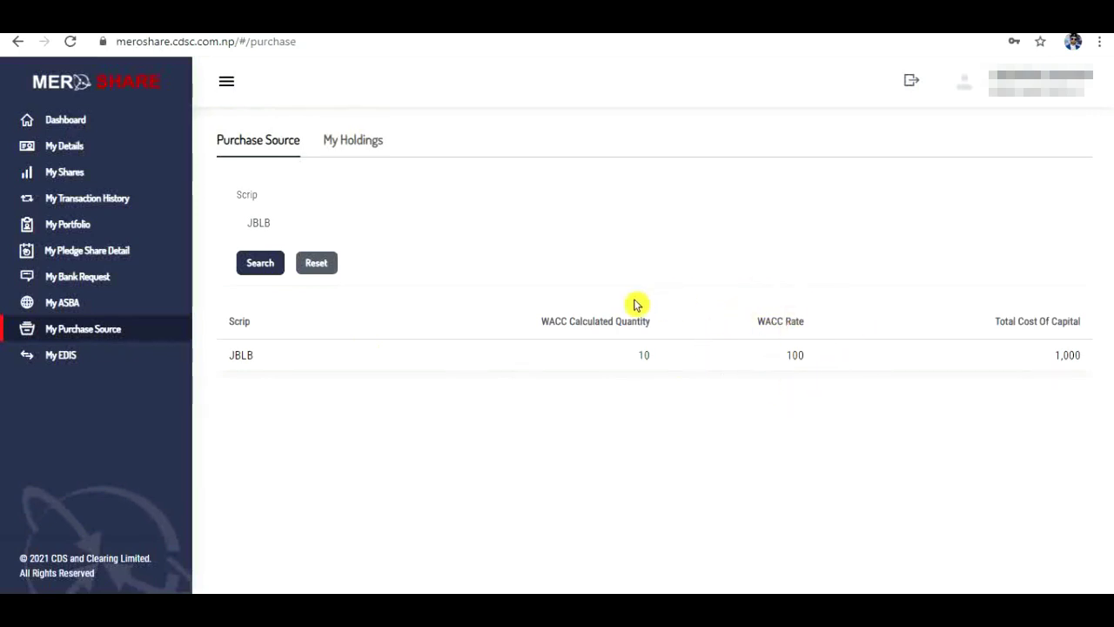
left_click(339, 146)
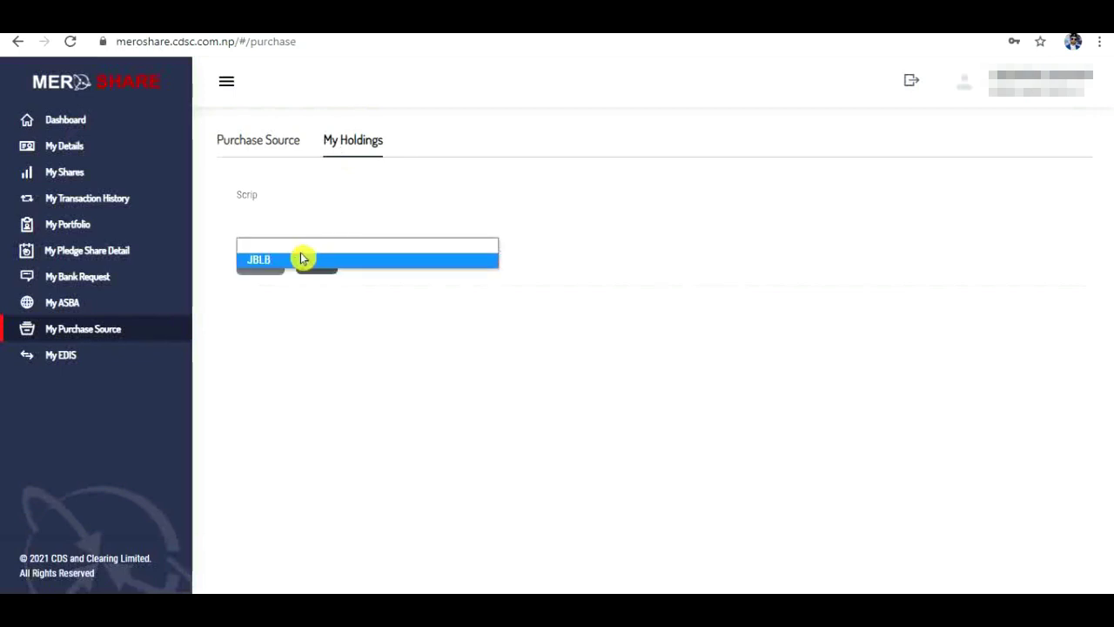
Step: Save JBLB holdings as 10 short-term and 0 long-term units, then dismiss the success notice
left_click(299, 258)
left_click(267, 275)
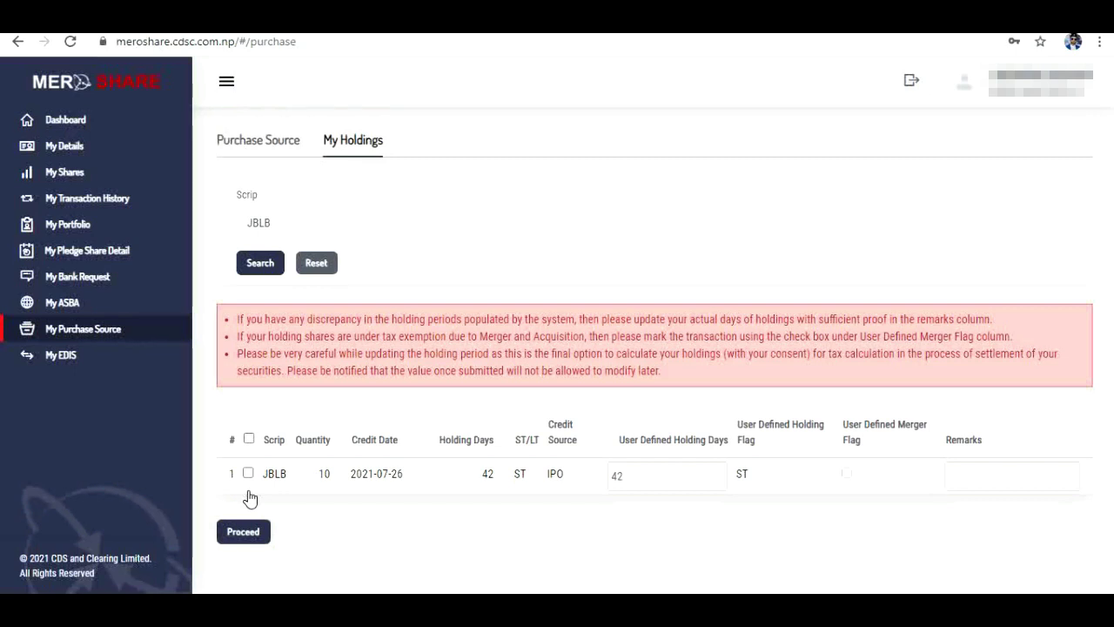
left_click(249, 497)
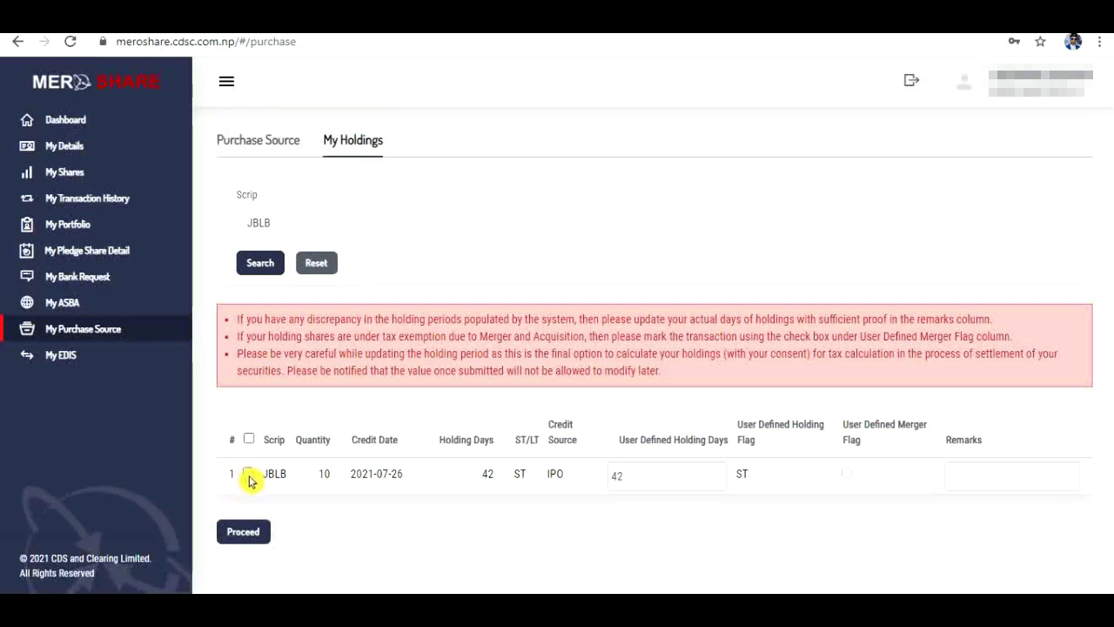
left_click(249, 474)
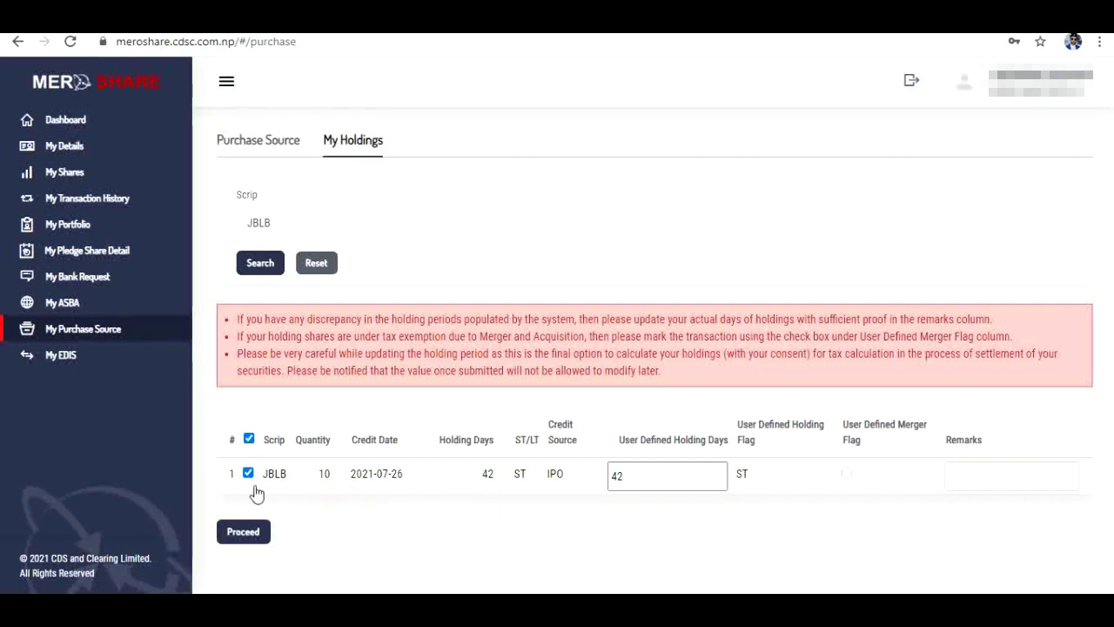
left_click(244, 538)
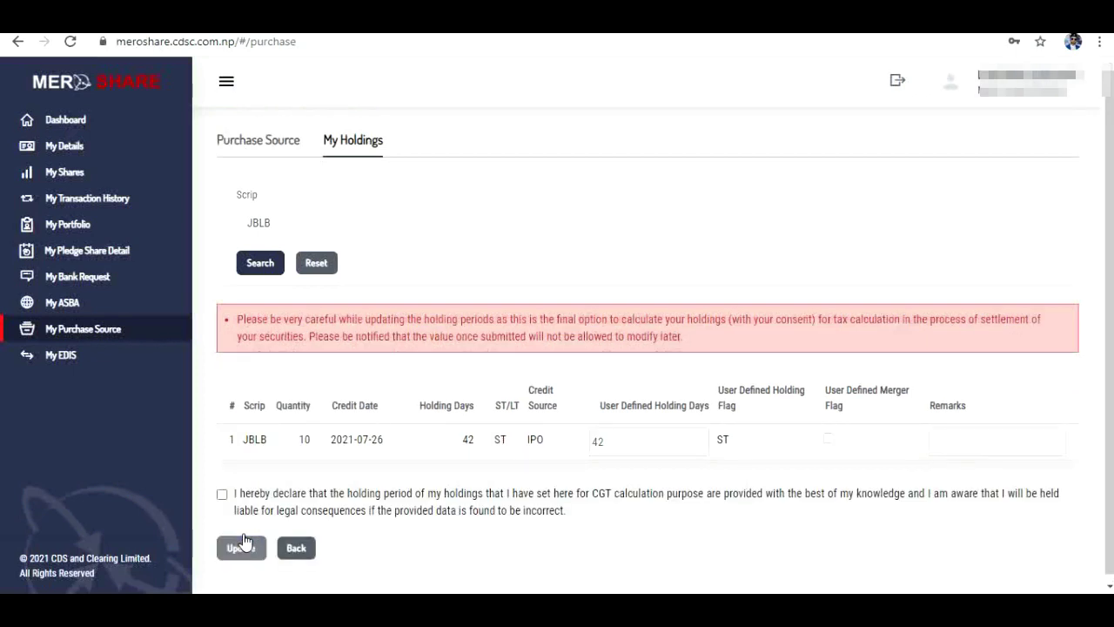
left_click(222, 493)
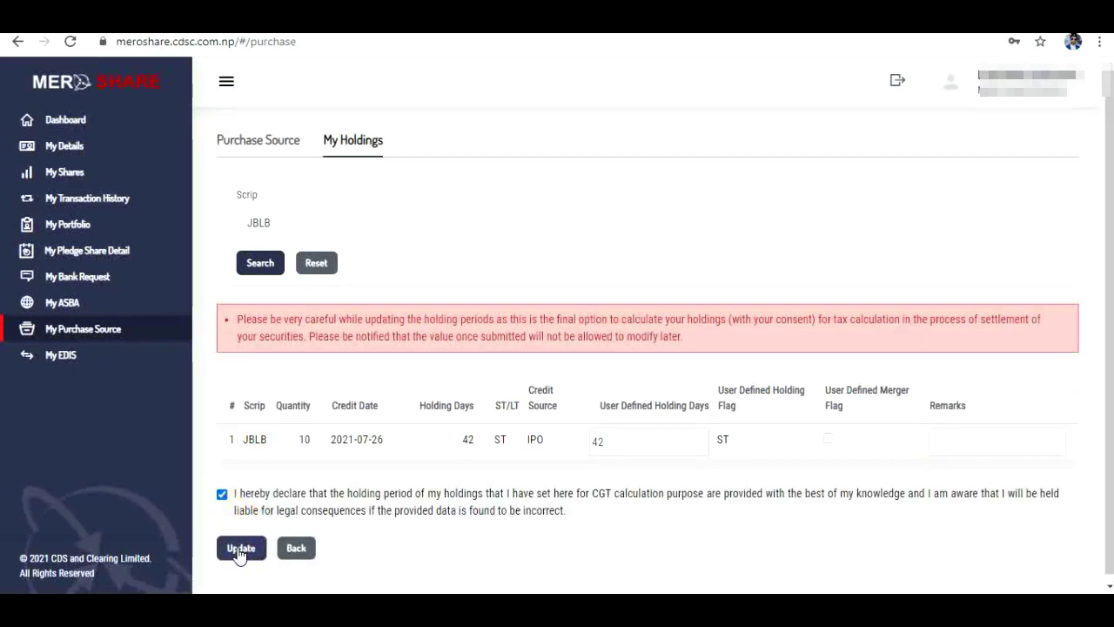
left_click(240, 549)
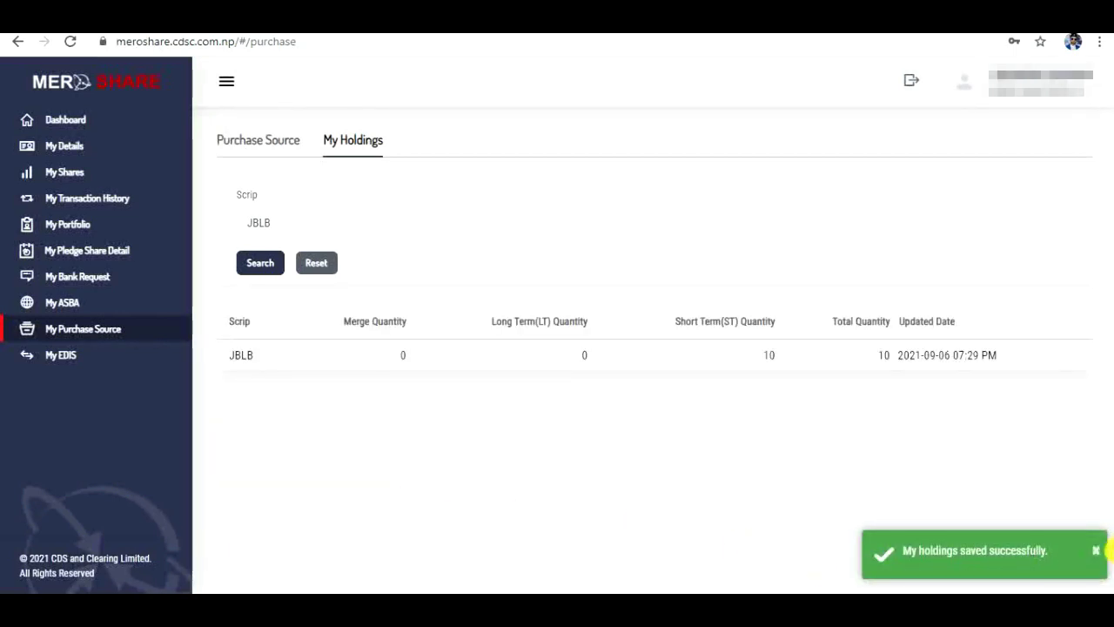
left_click(1097, 552)
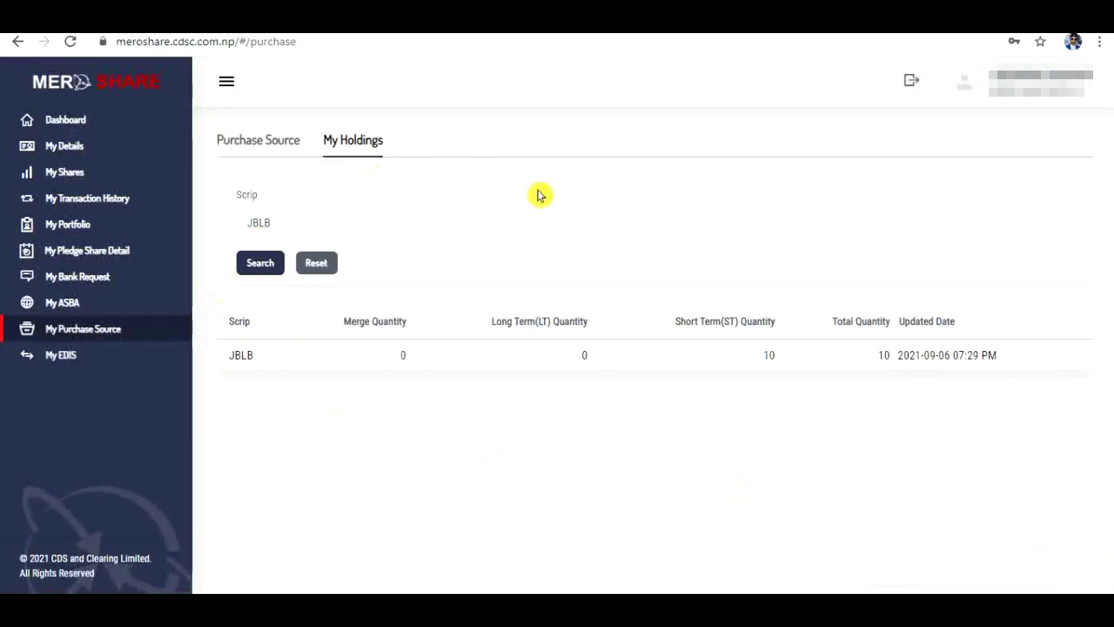
left_click(63, 364)
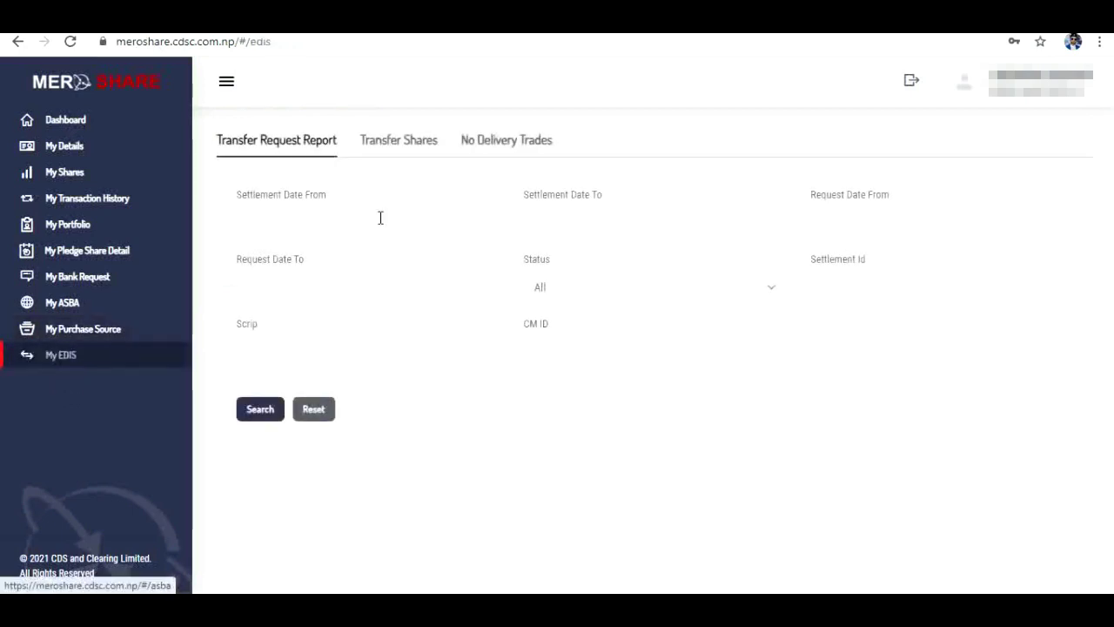
left_click(403, 148)
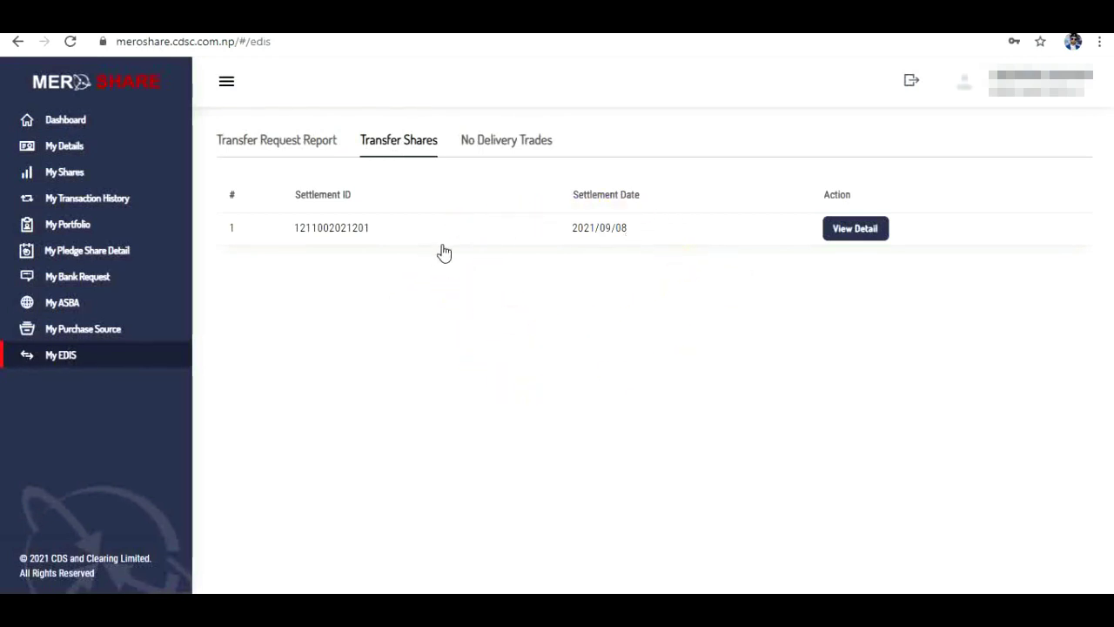
left_click(865, 237)
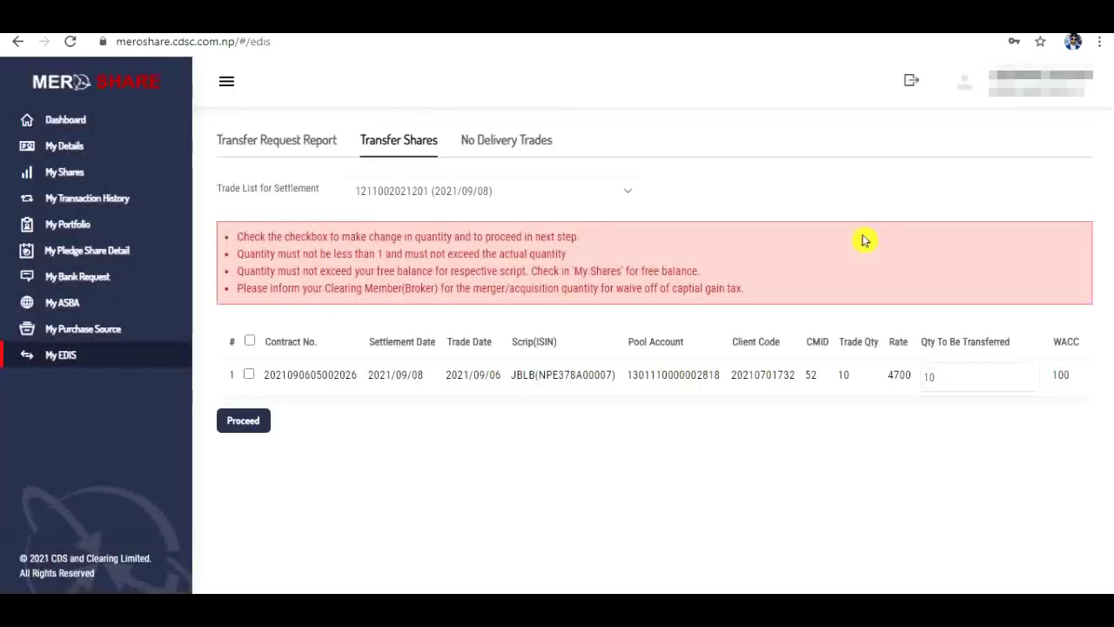
left_click(249, 374)
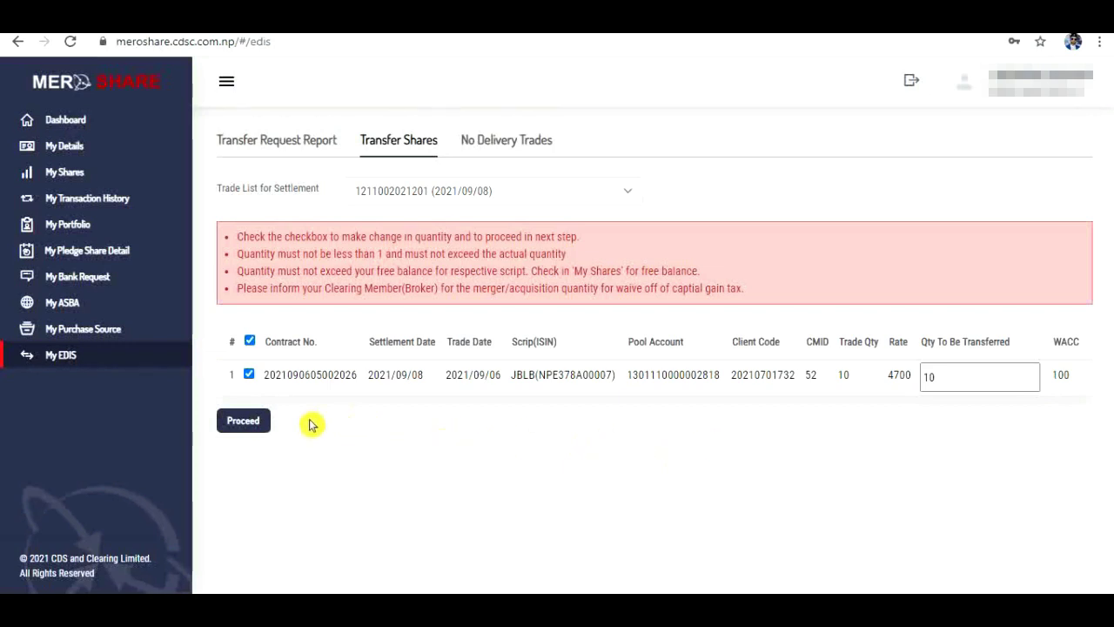
left_click(251, 422)
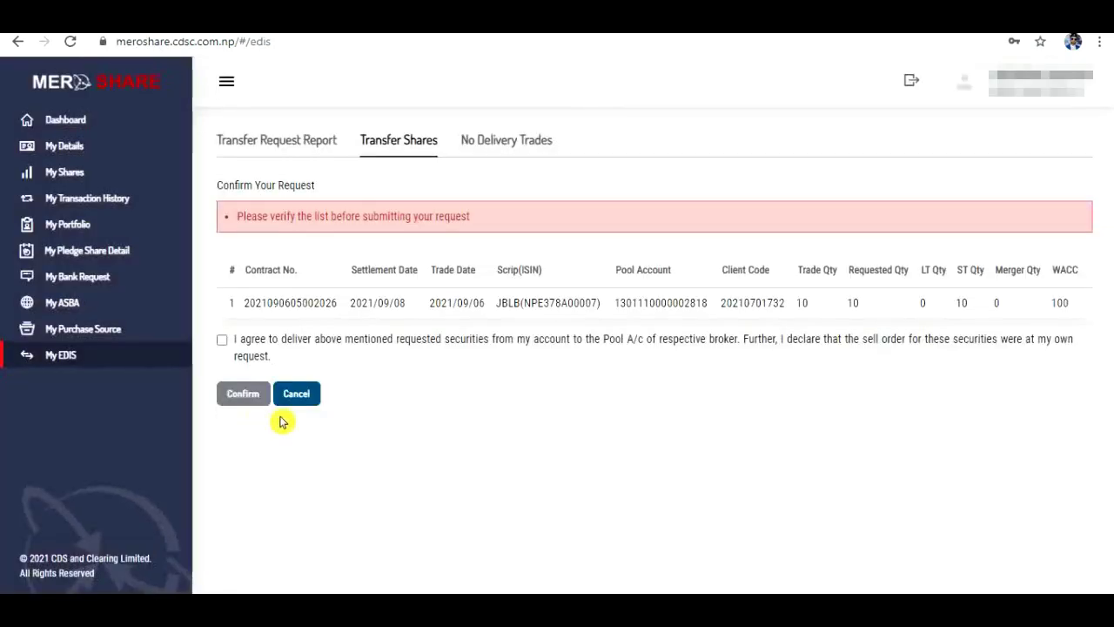
left_click(222, 341)
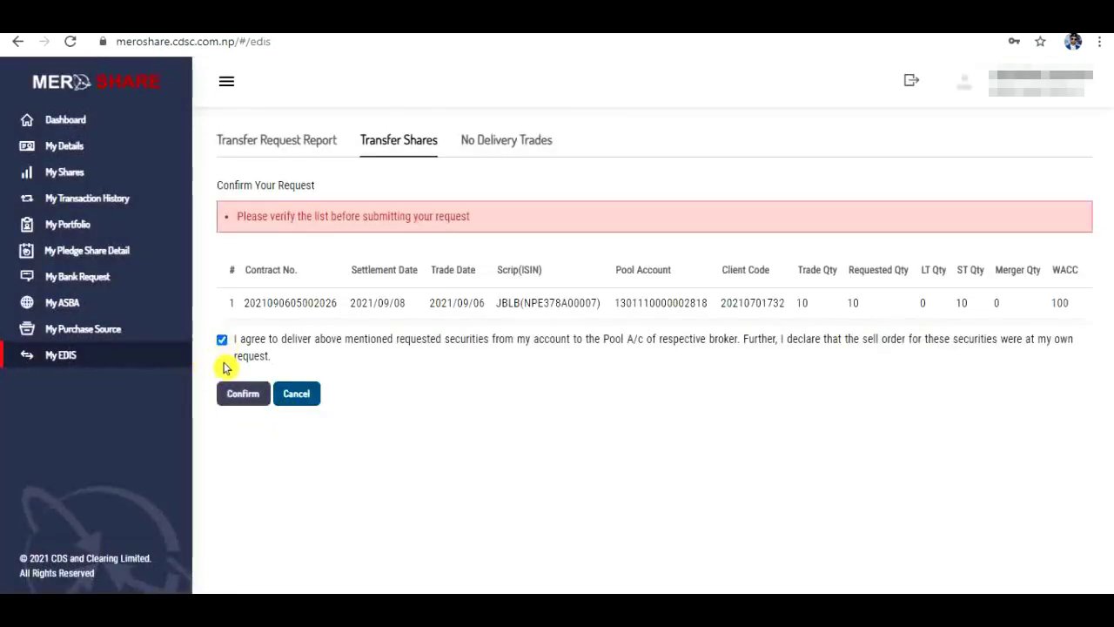
left_click(240, 396)
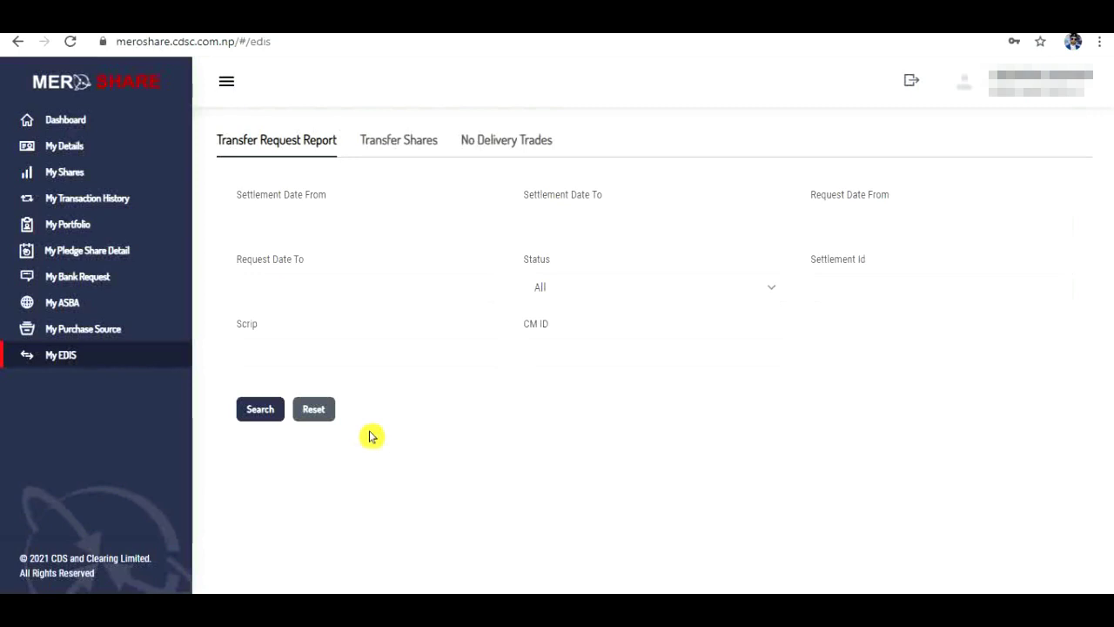
Step: Search the Transfer Request Report to review the JBLB request: 10 shares, PENDING, WACC 100
left_click(264, 416)
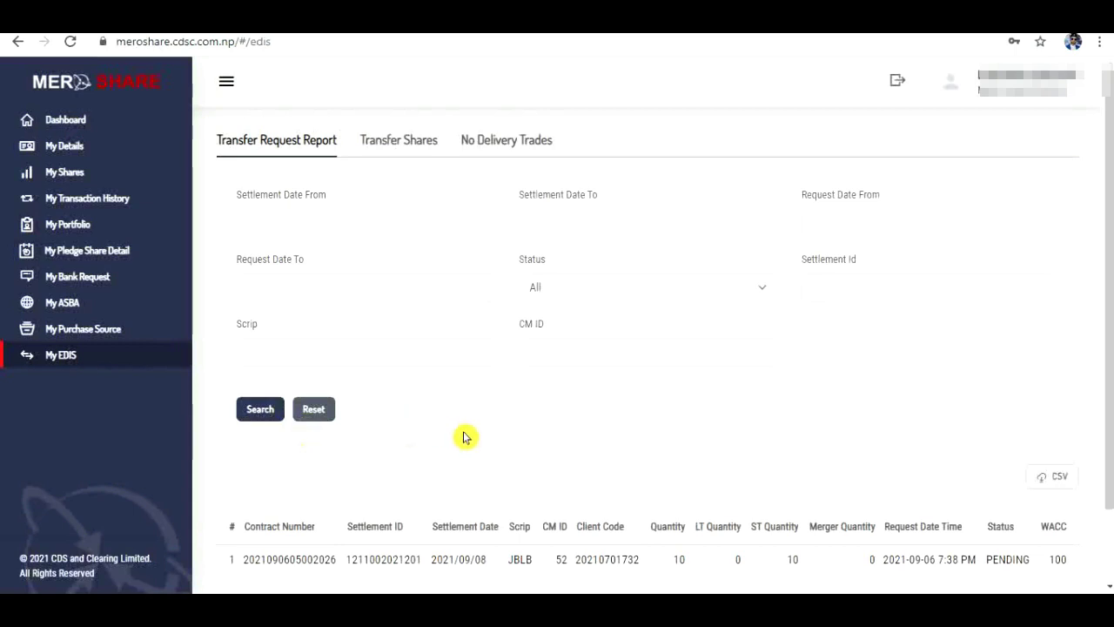
scroll(462, 438, "down", 1)
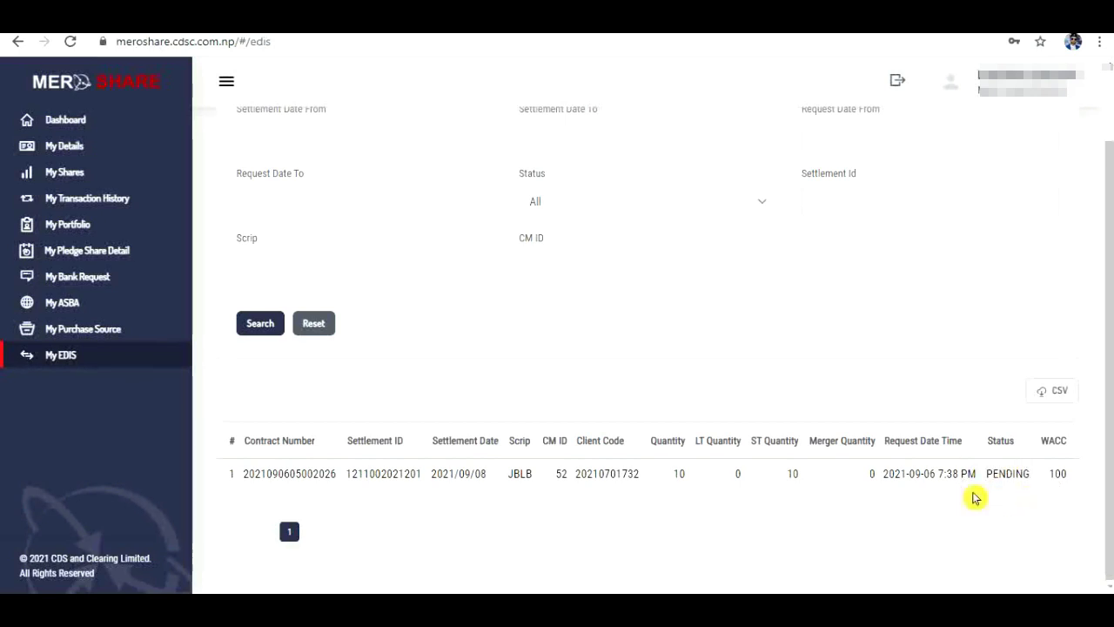
scroll(892, 389, "up", 1)
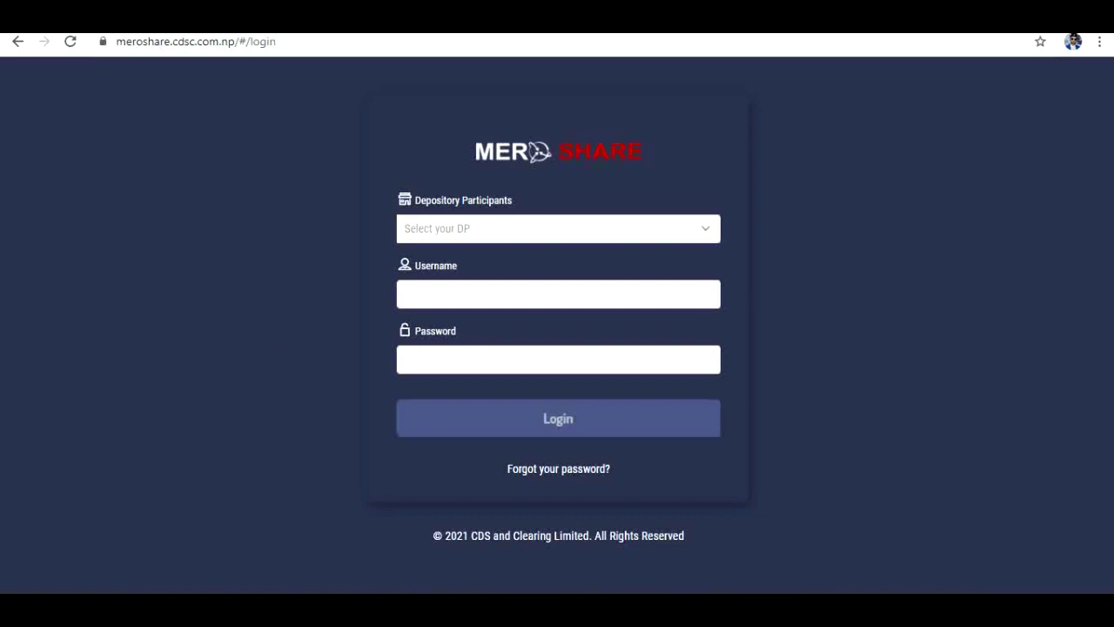
Step: Open a new browser tab
key("ctrl+t")
Step: Load meroshare.cdsc.com.np again by typing 'merosha' and accepting the autocomplete
left_click(228, 40)
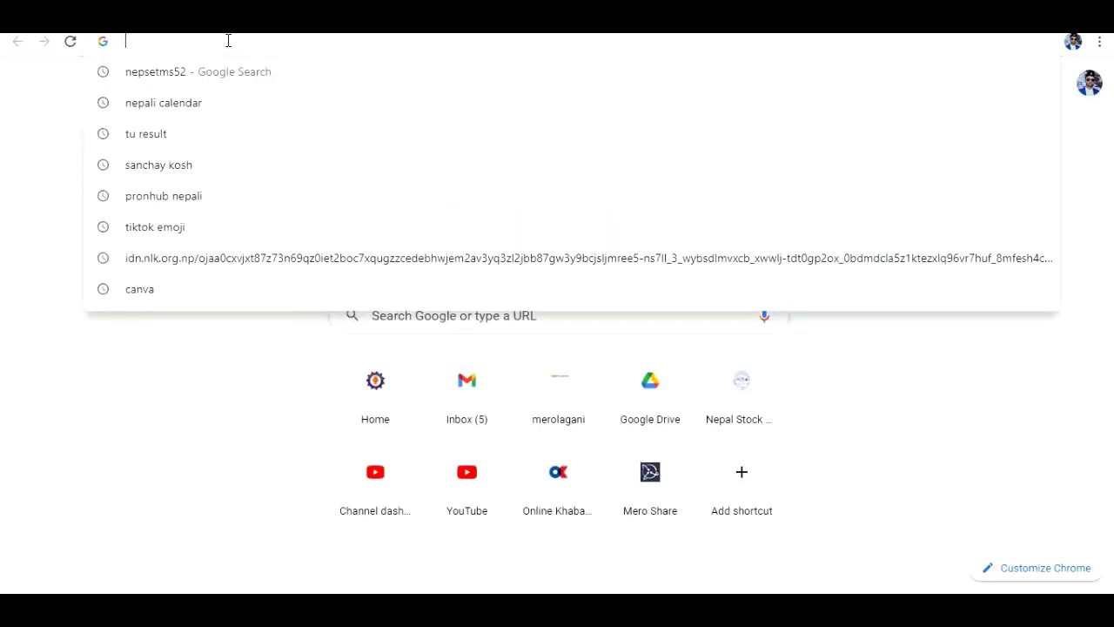
type("merosha")
key("Right")
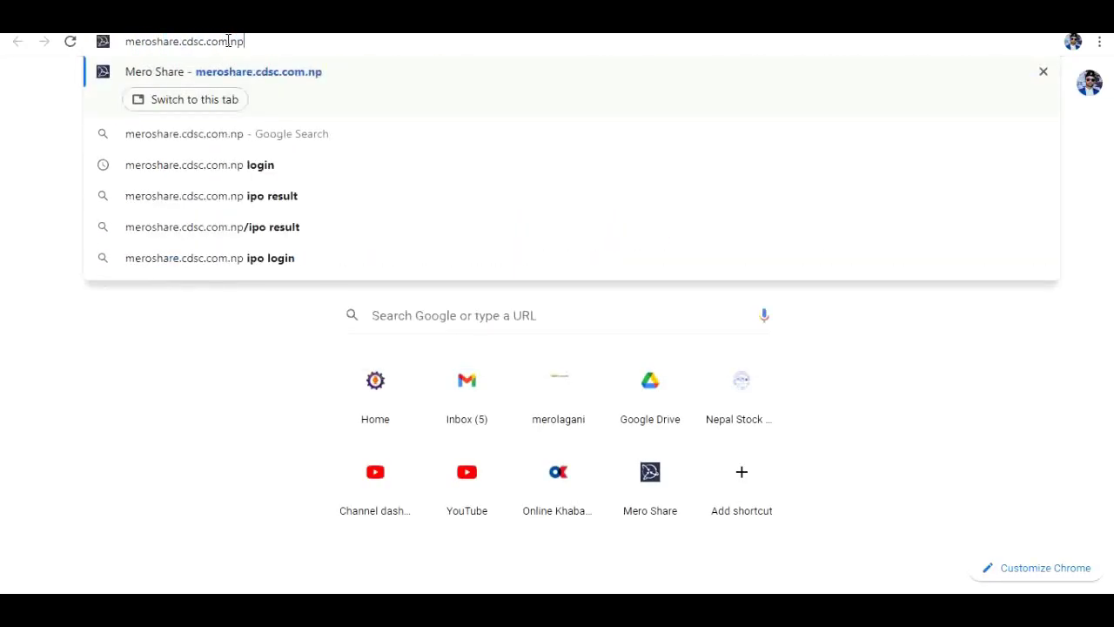
key("Return")
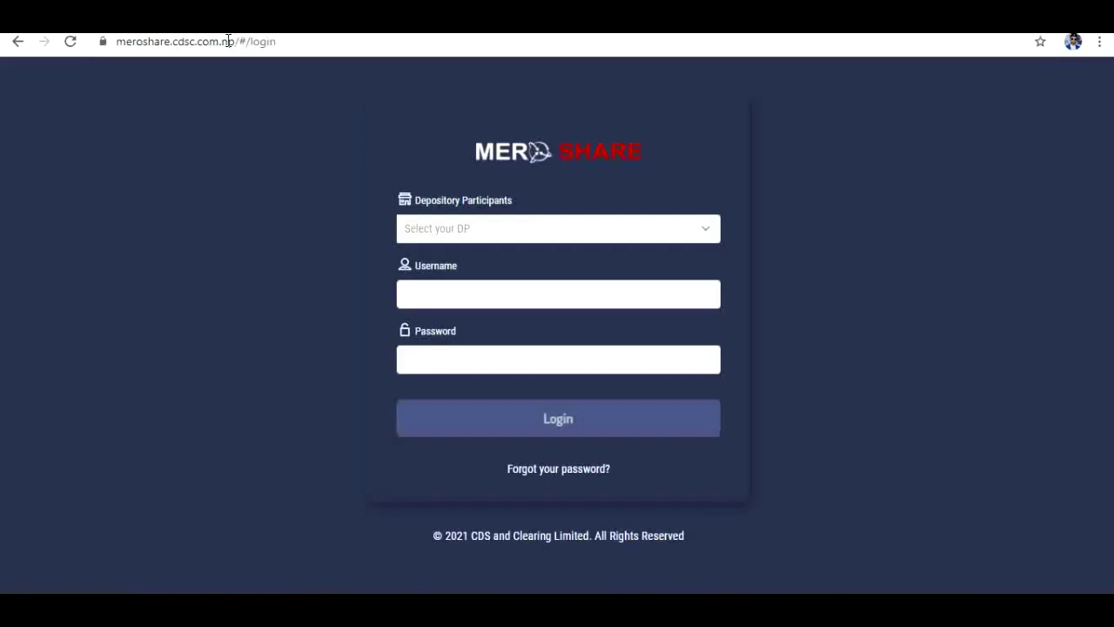
Step: Log back in through SIDDHARTHA CAPITAL LIMITED (10900) with the account username and password
left_click(483, 233)
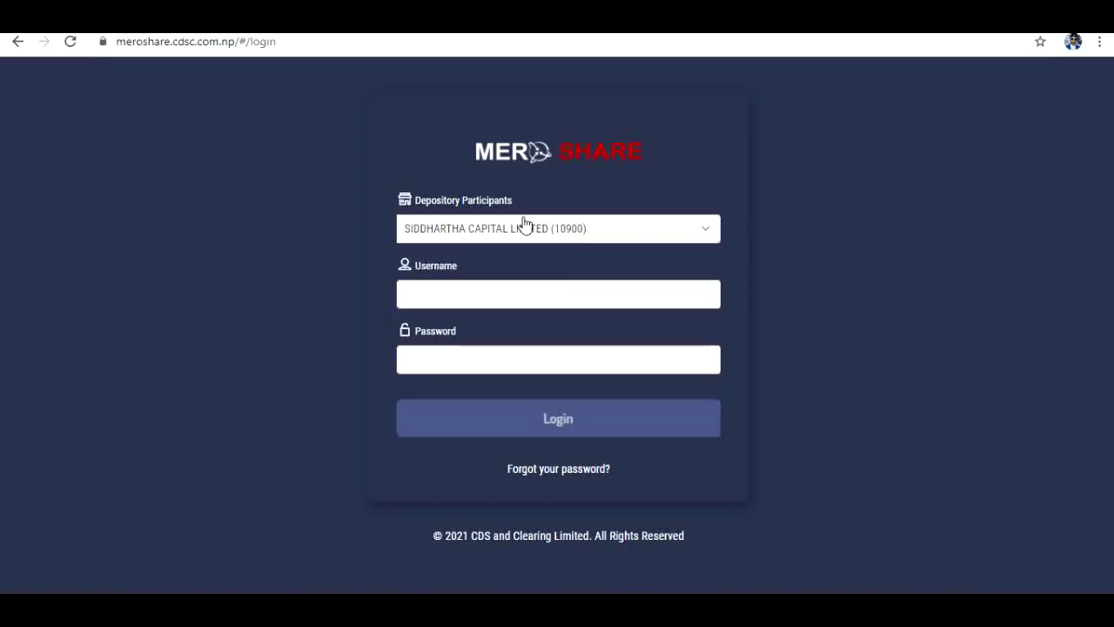
left_click(608, 235)
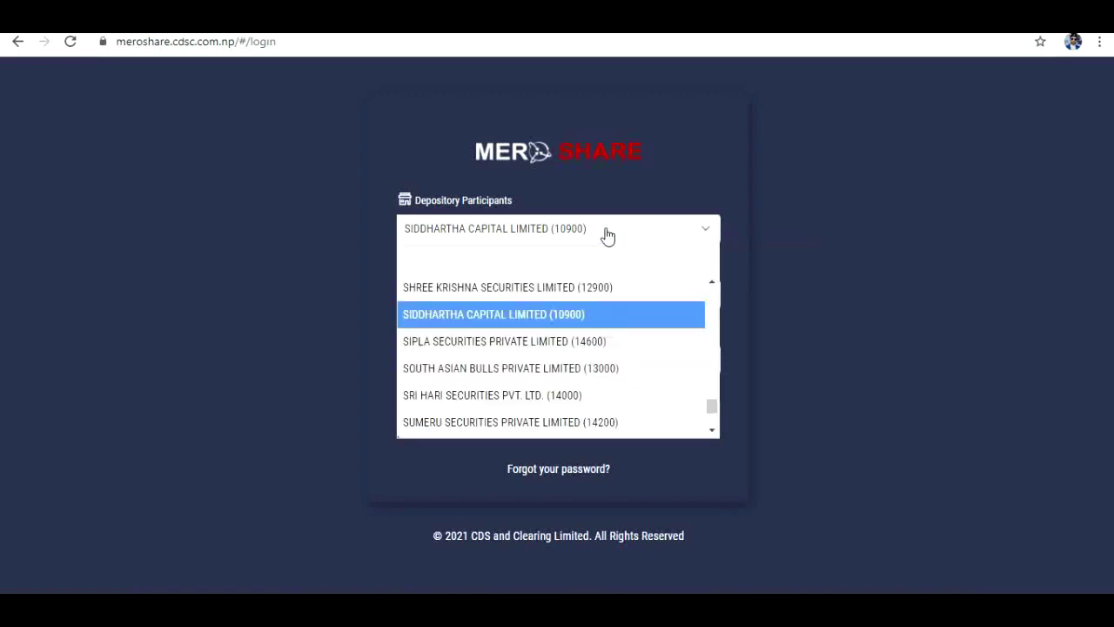
left_click(547, 323)
left_click(471, 303)
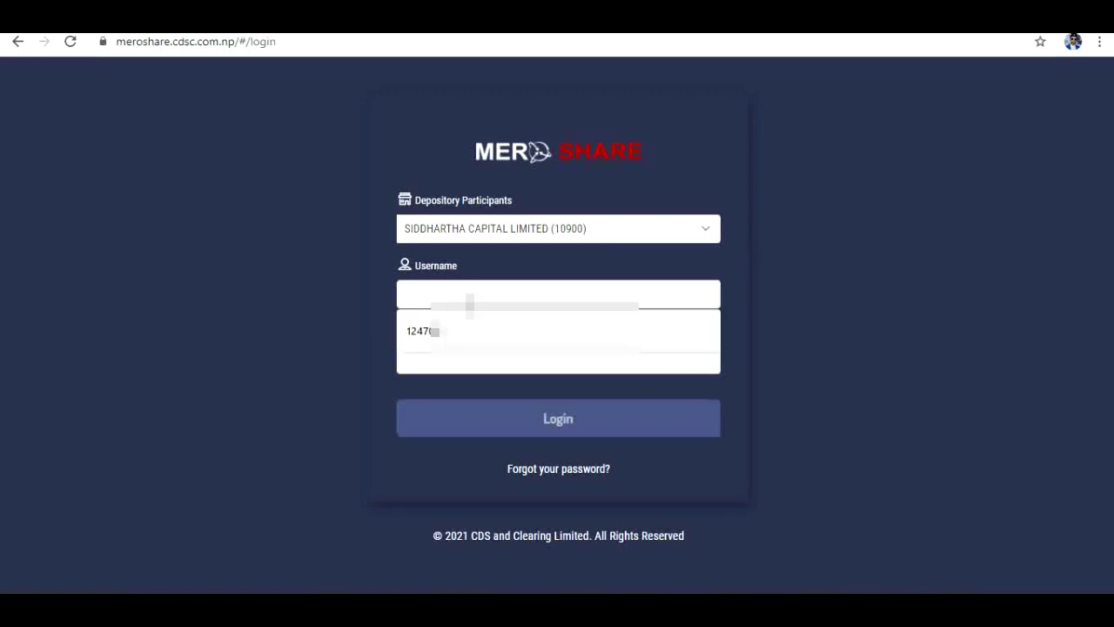
type("02")
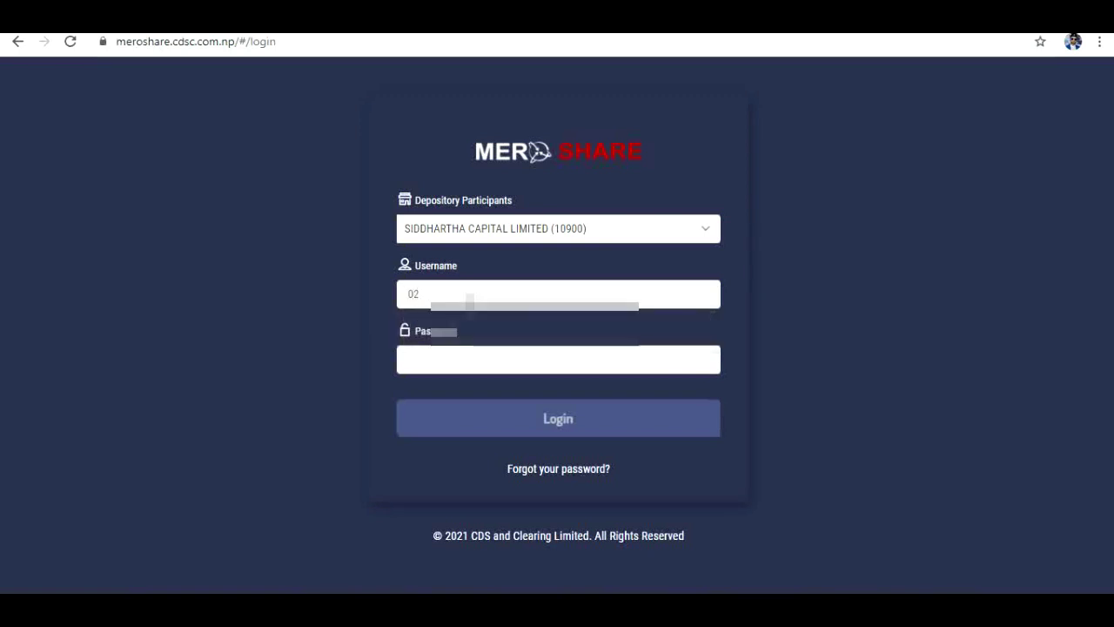
type("47")
left_click(471, 367)
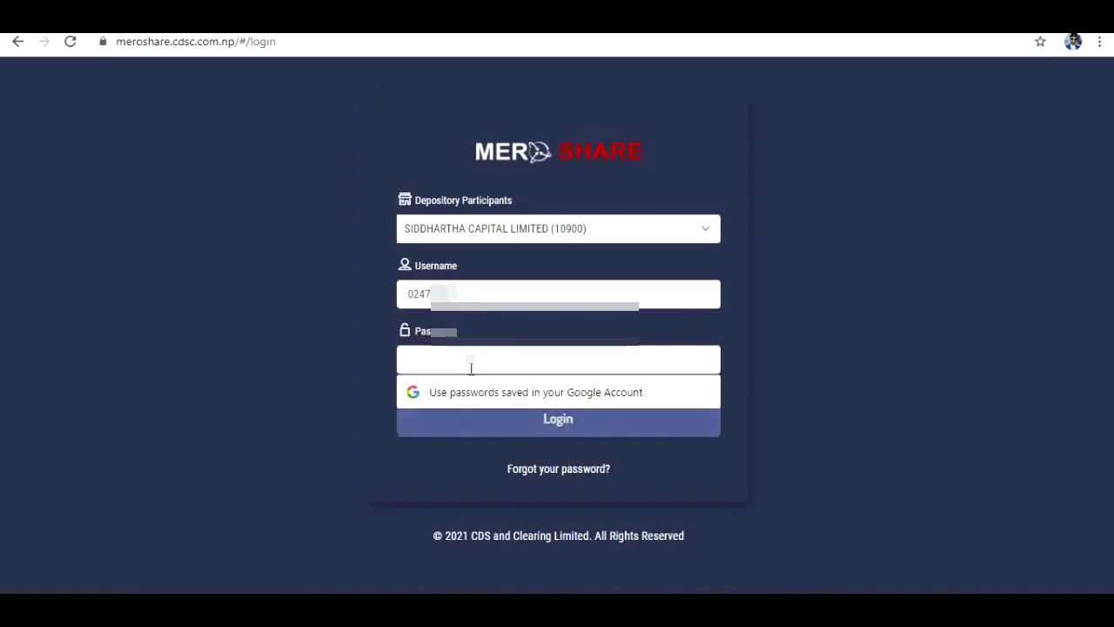
type("******")
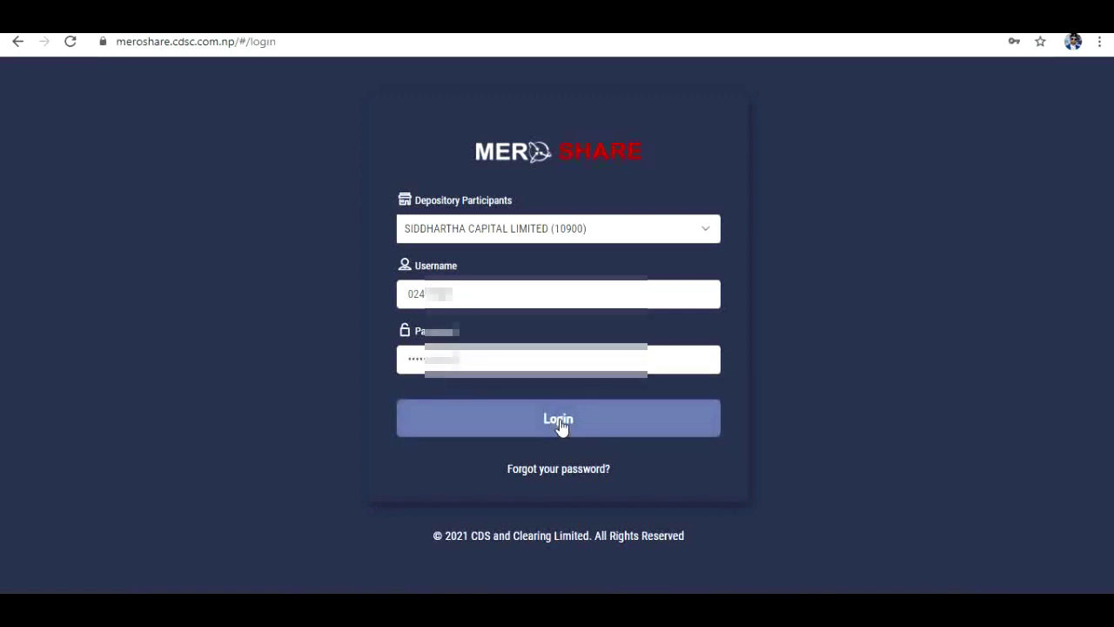
left_click(560, 426)
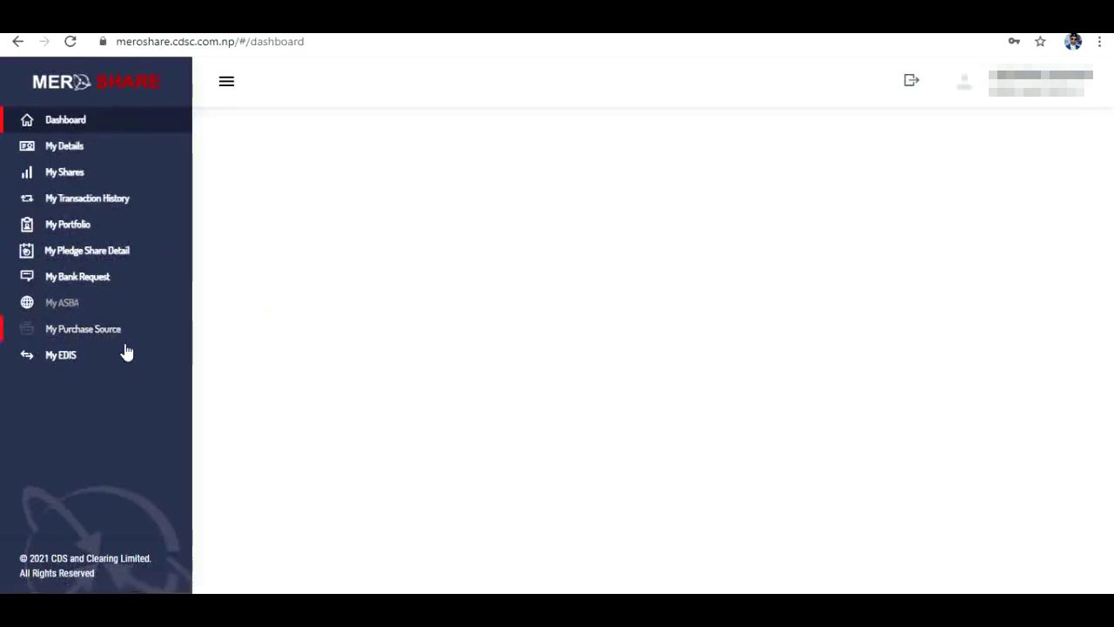
Step: Check the EDIS Transfer Shares tab, which requires WACC for JBLB, then go to My Purchase Source
left_click(72, 368)
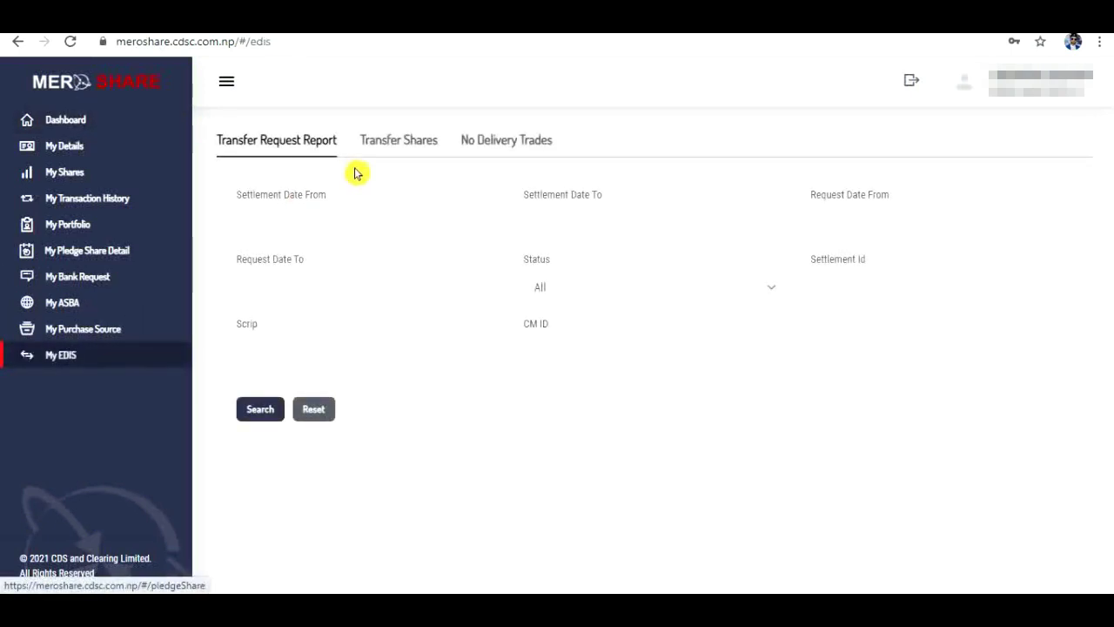
left_click(398, 146)
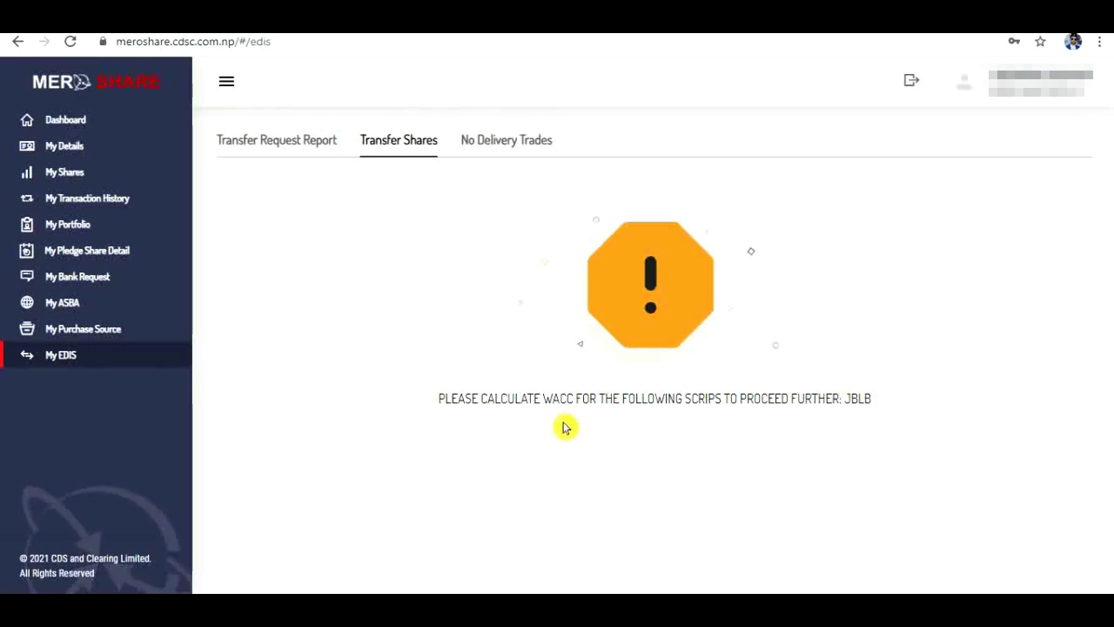
left_click(96, 331)
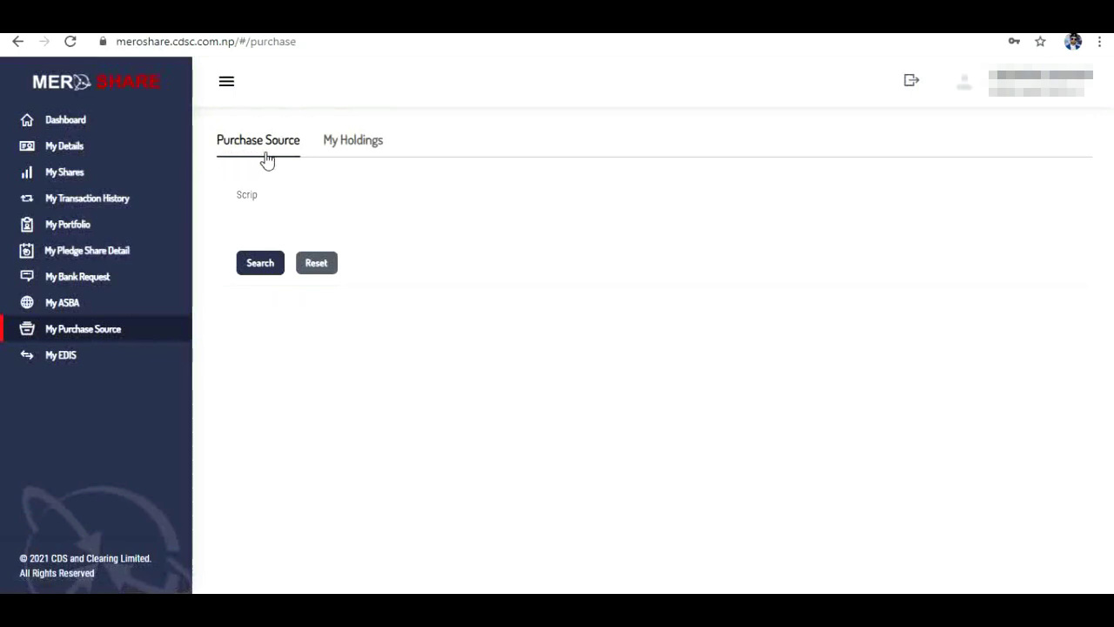
Step: Save JBLB's IPO purchase of 10 shares at WACC rate 100 (total 1,000), accepting the declaration
left_click(316, 156)
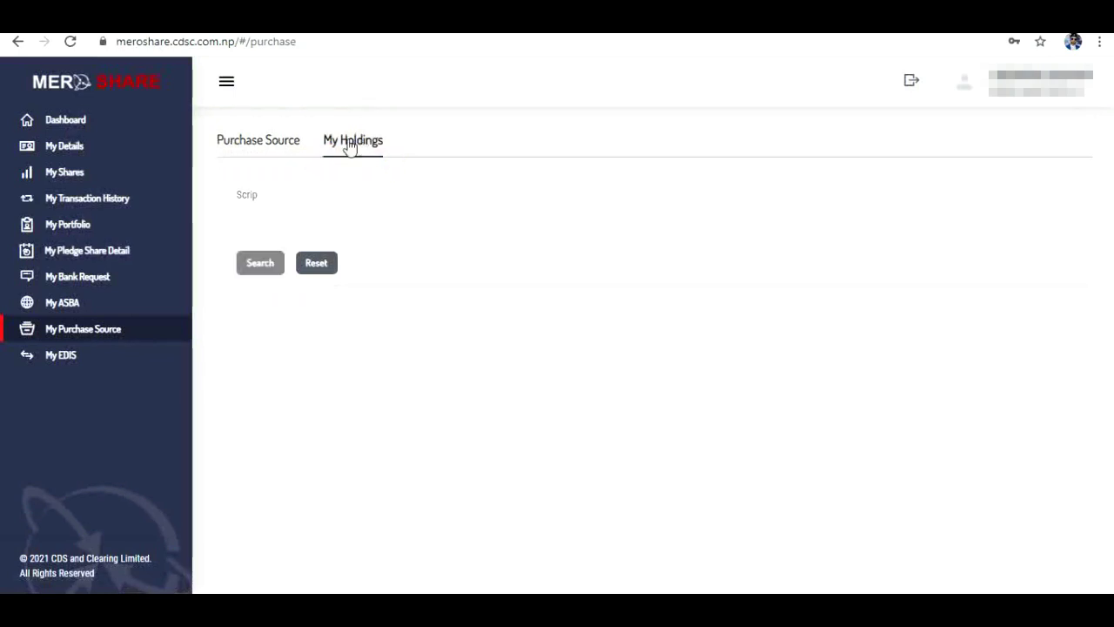
left_click(256, 145)
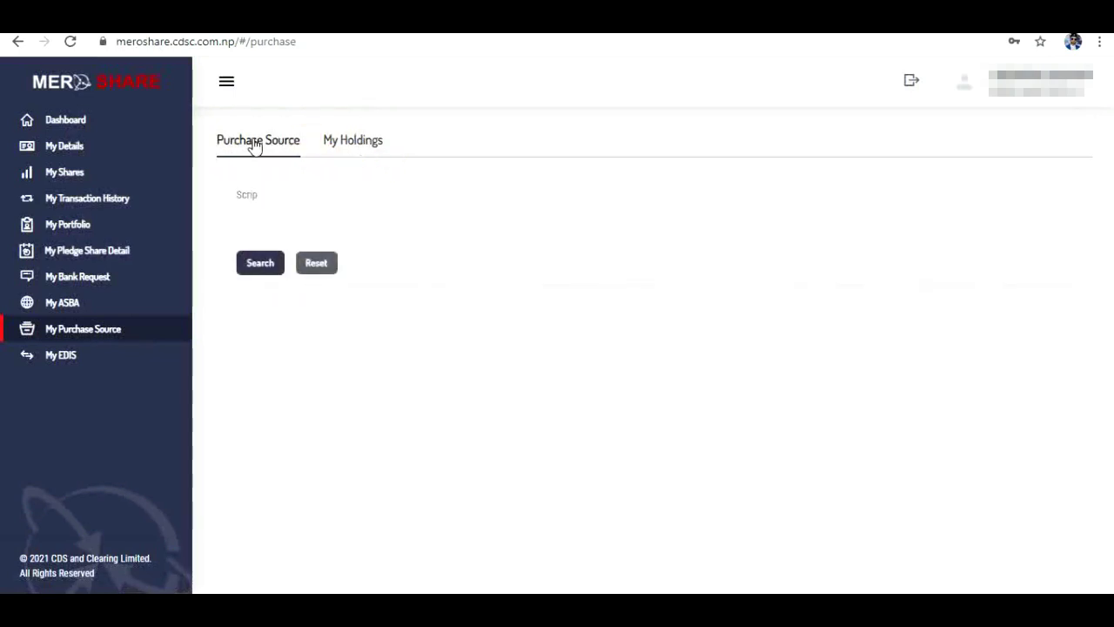
left_click(274, 205)
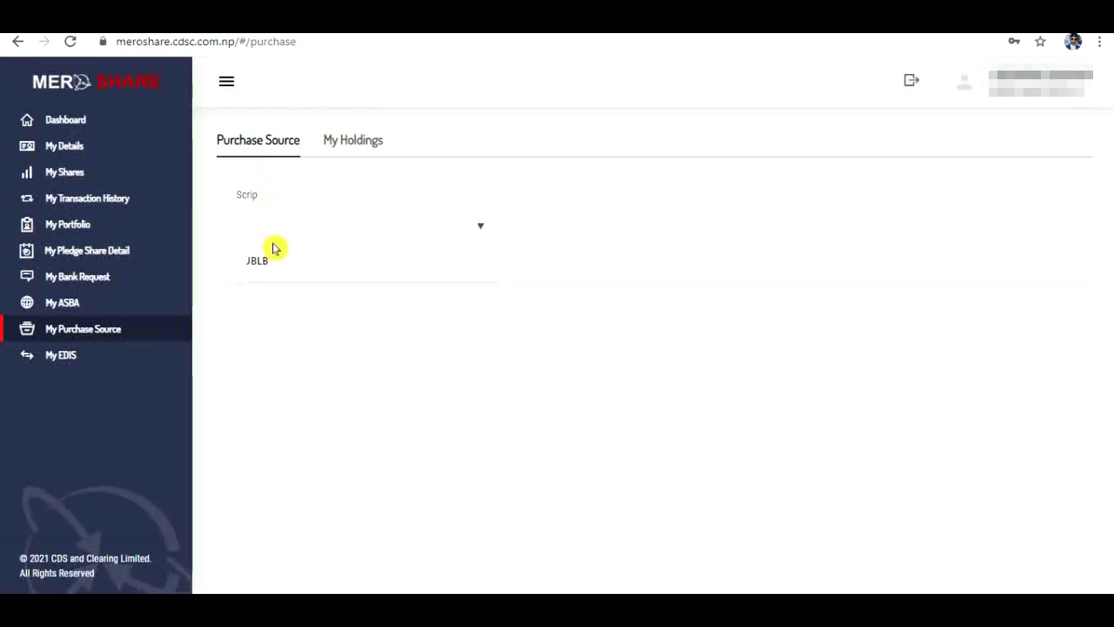
left_click(263, 262)
left_click(261, 266)
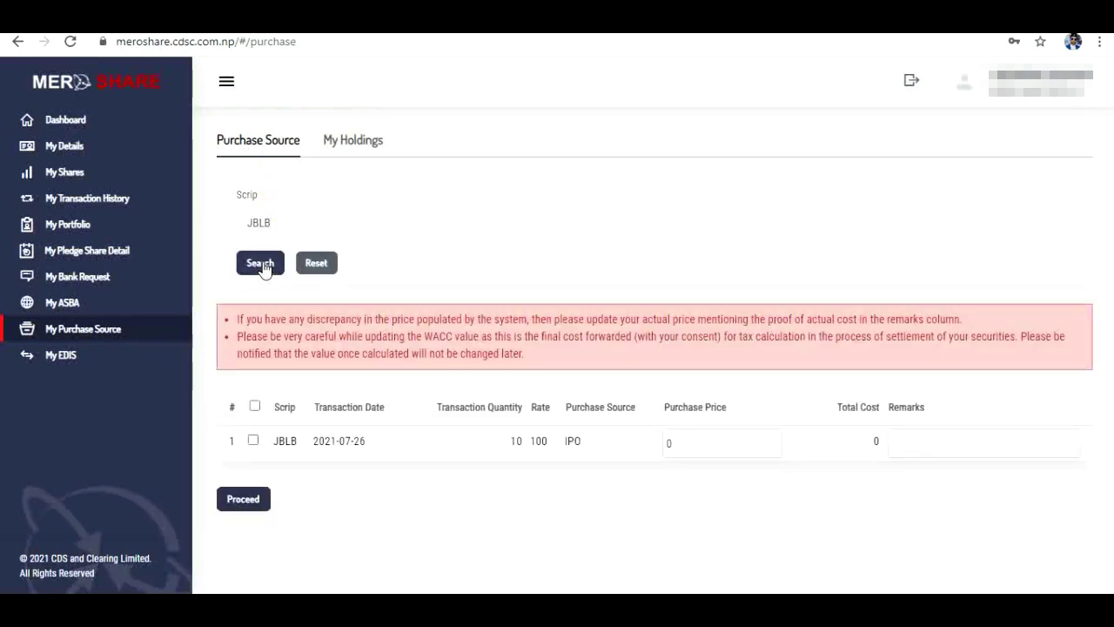
left_click(254, 443)
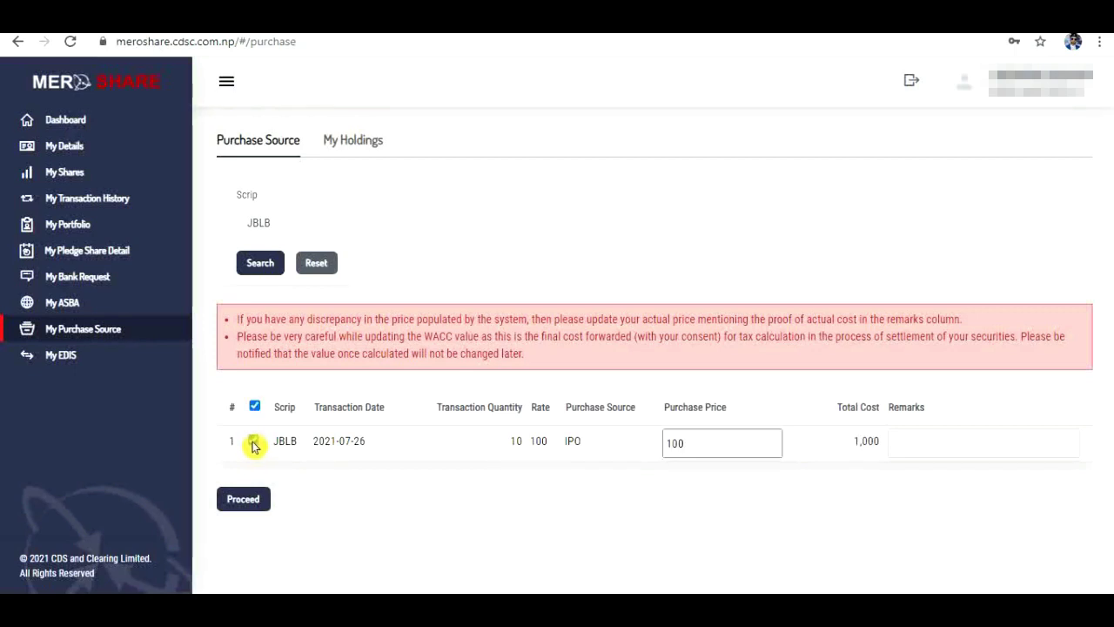
left_click(266, 493)
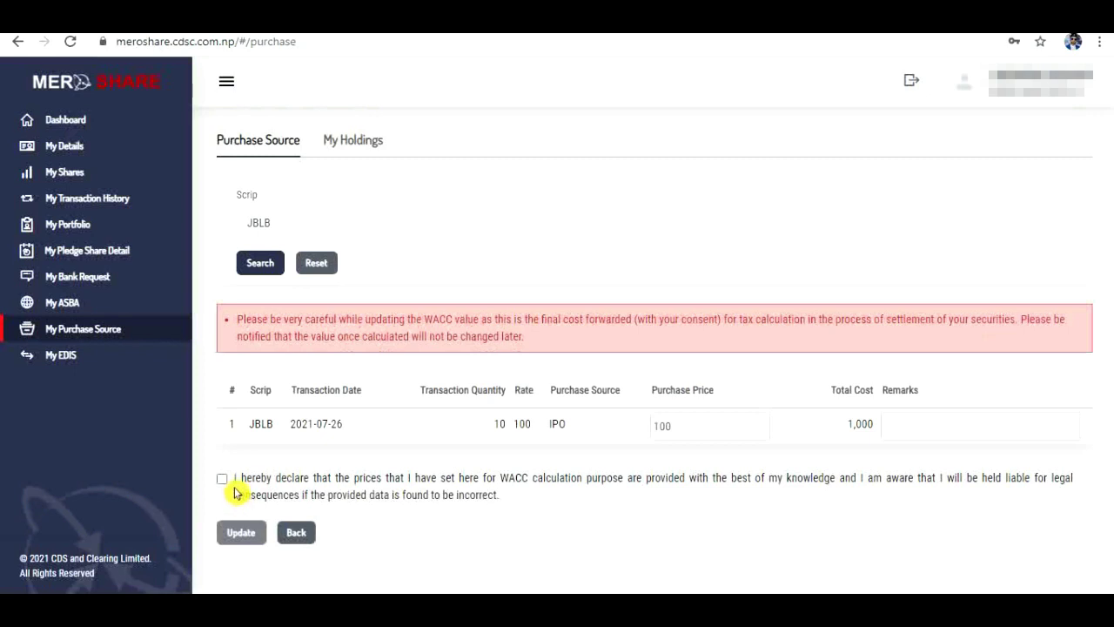
left_click(222, 479)
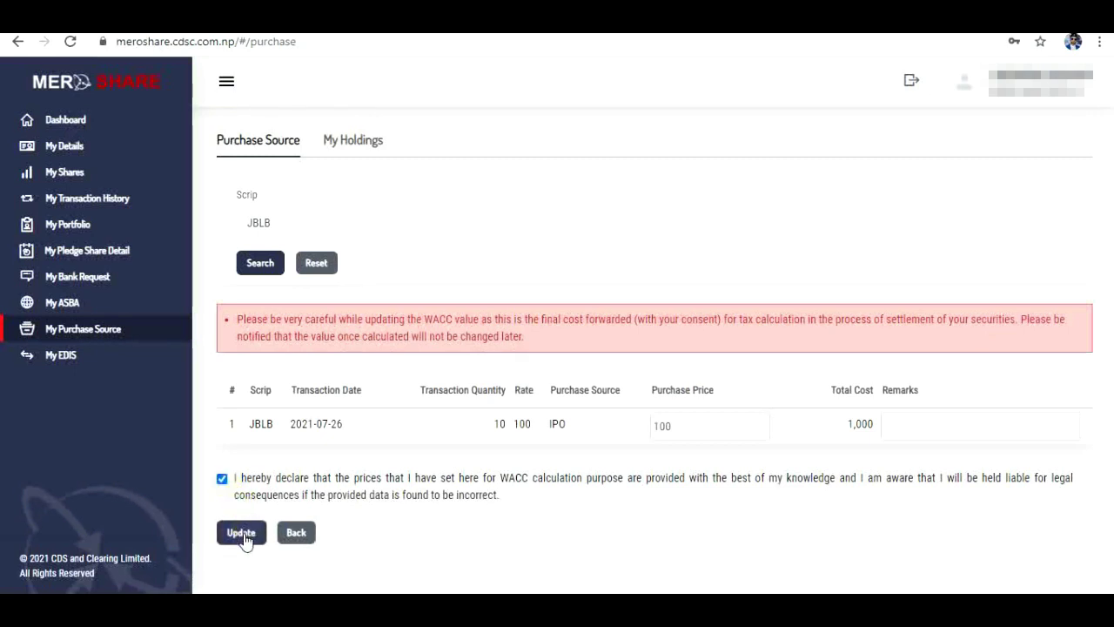
left_click(243, 535)
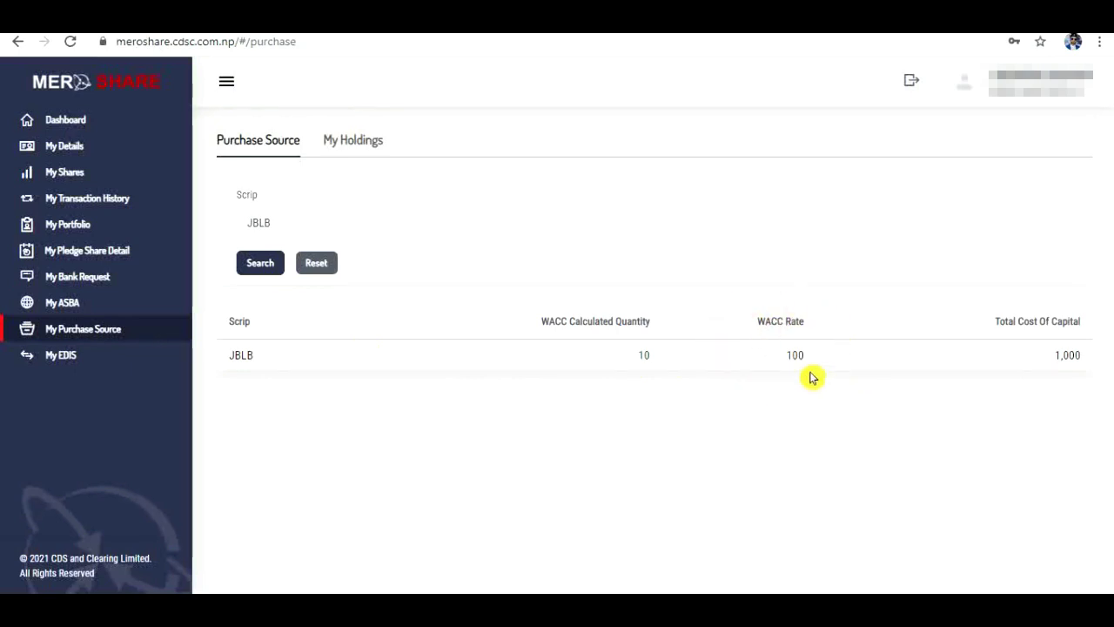
Step: Save JBLB holdings of 10 short-term shares with 42 holding days, accepting the holding-period declaration
left_click(337, 148)
left_click(374, 233)
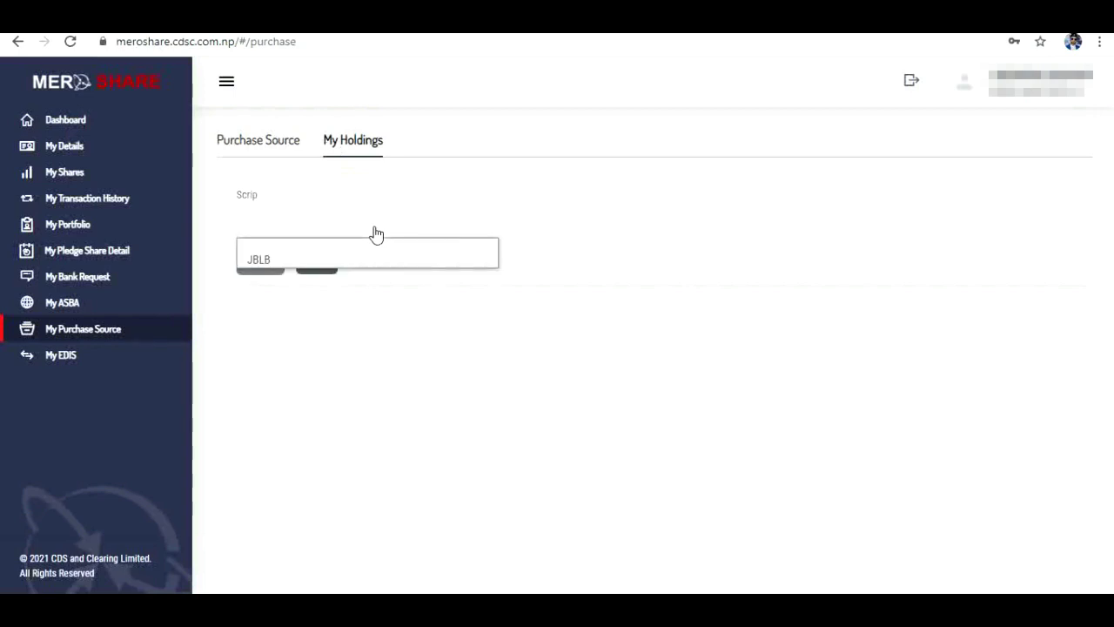
left_click(300, 254)
left_click(268, 276)
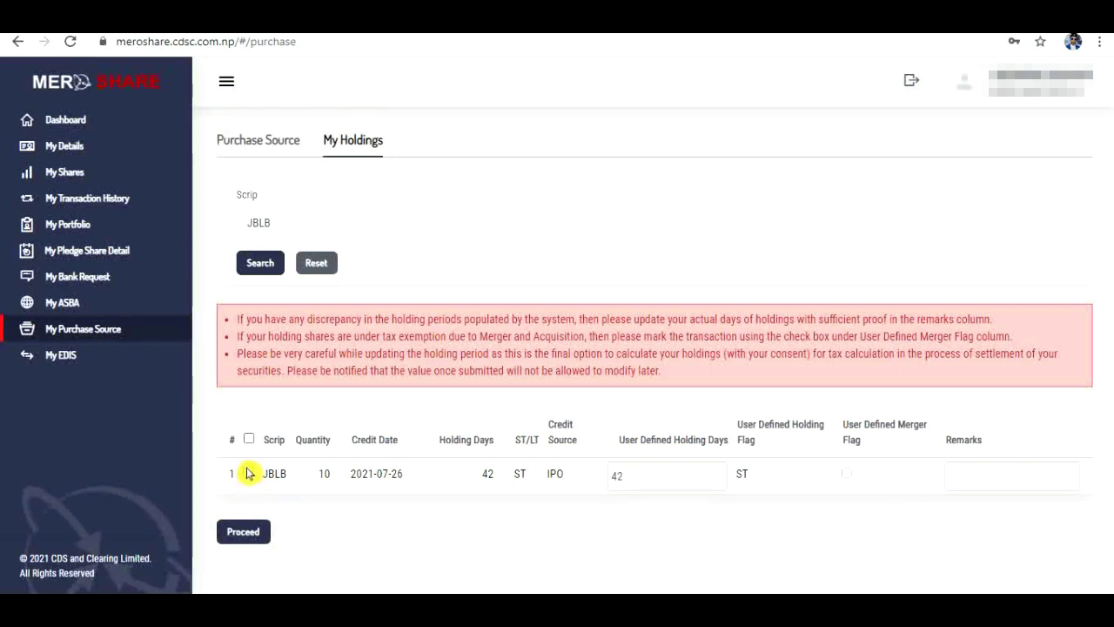
left_click(249, 474)
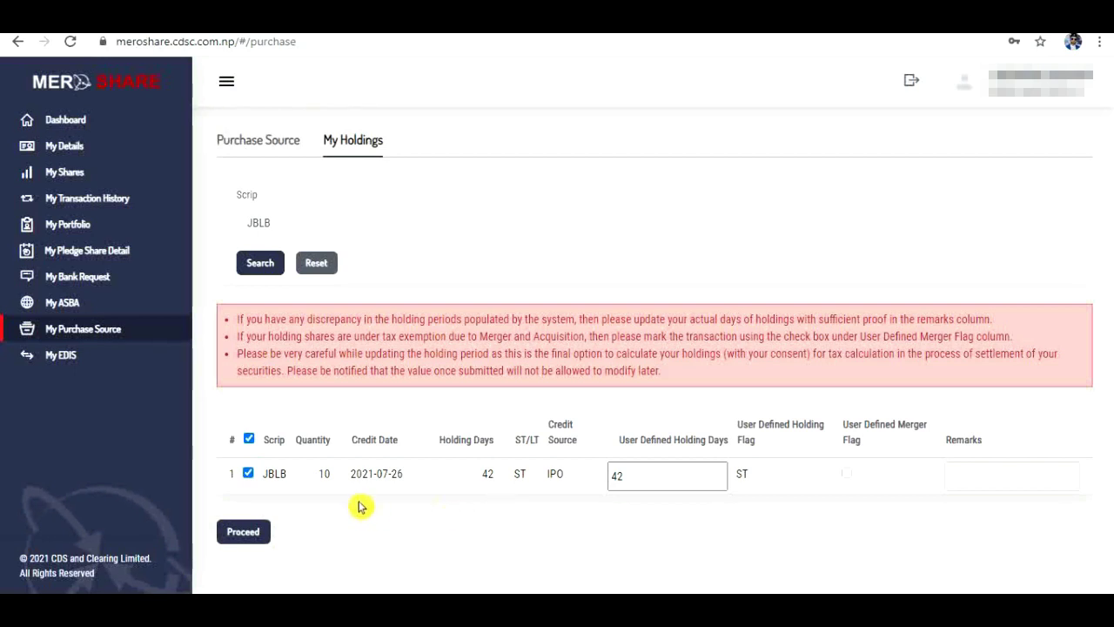
left_click(243, 532)
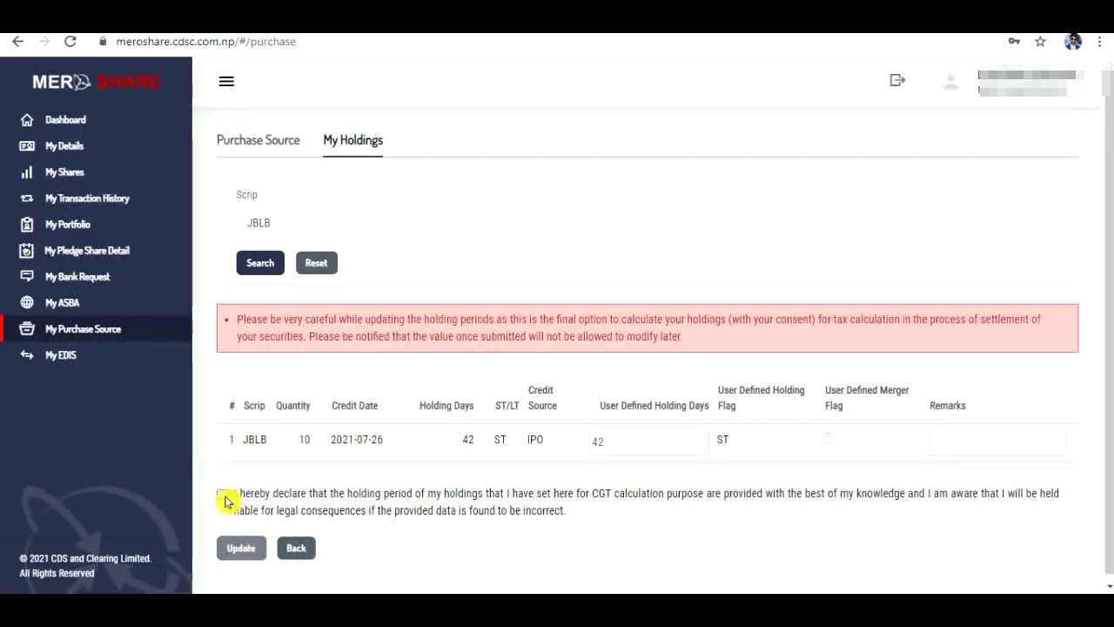
left_click(224, 497)
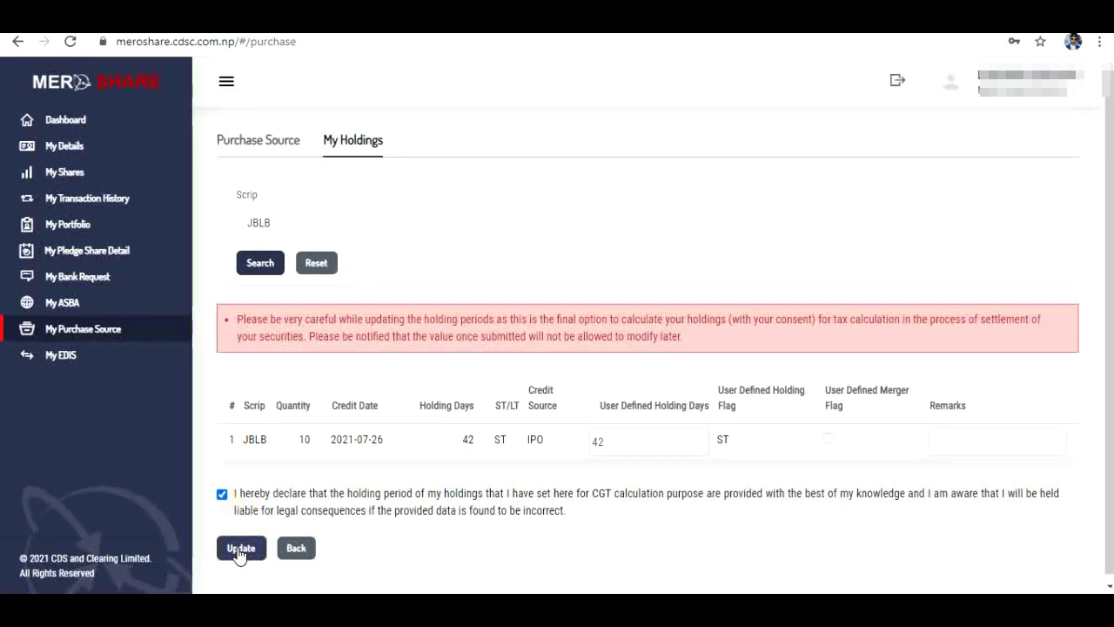
left_click(241, 550)
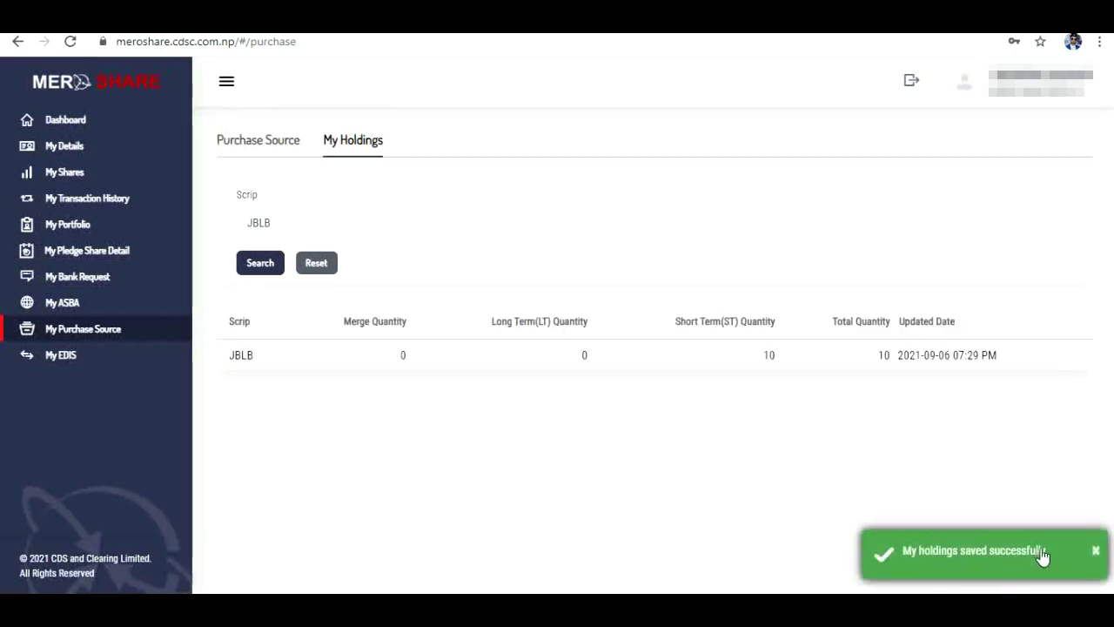
left_click(1097, 552)
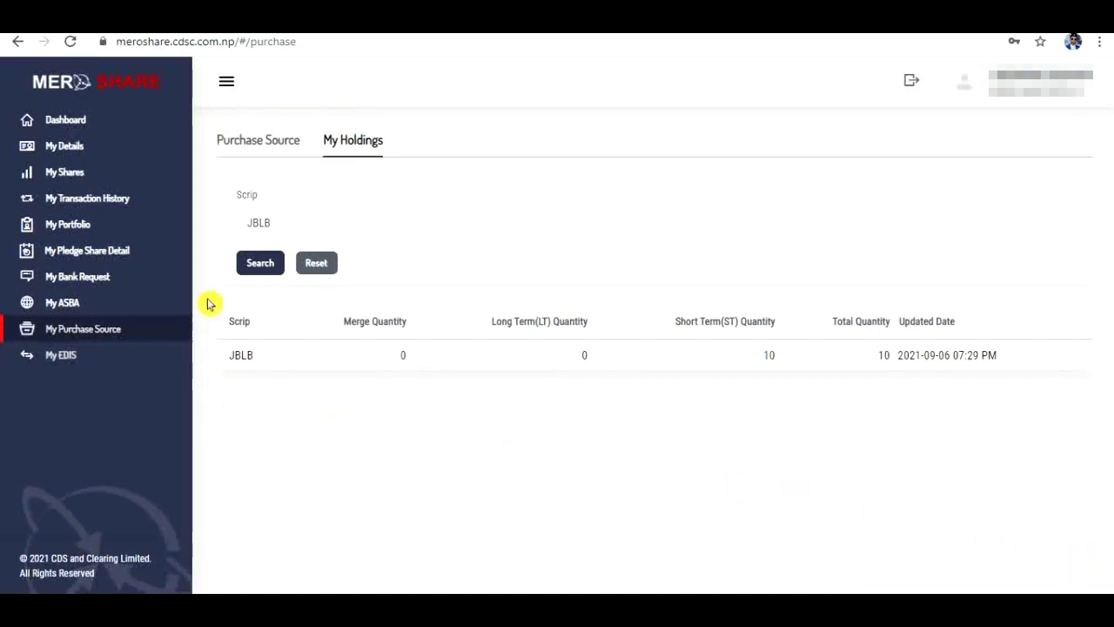
Step: Submit the transfer of 10 JBLB shares for the pending settlement, accepting the delivery agreement
left_click(65, 366)
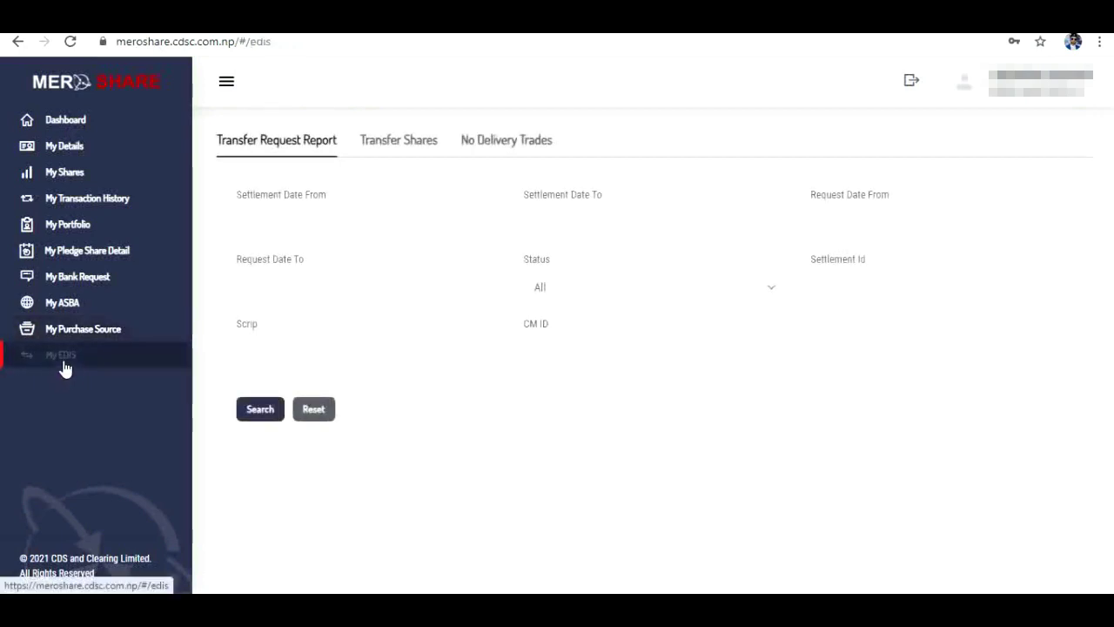
left_click(404, 148)
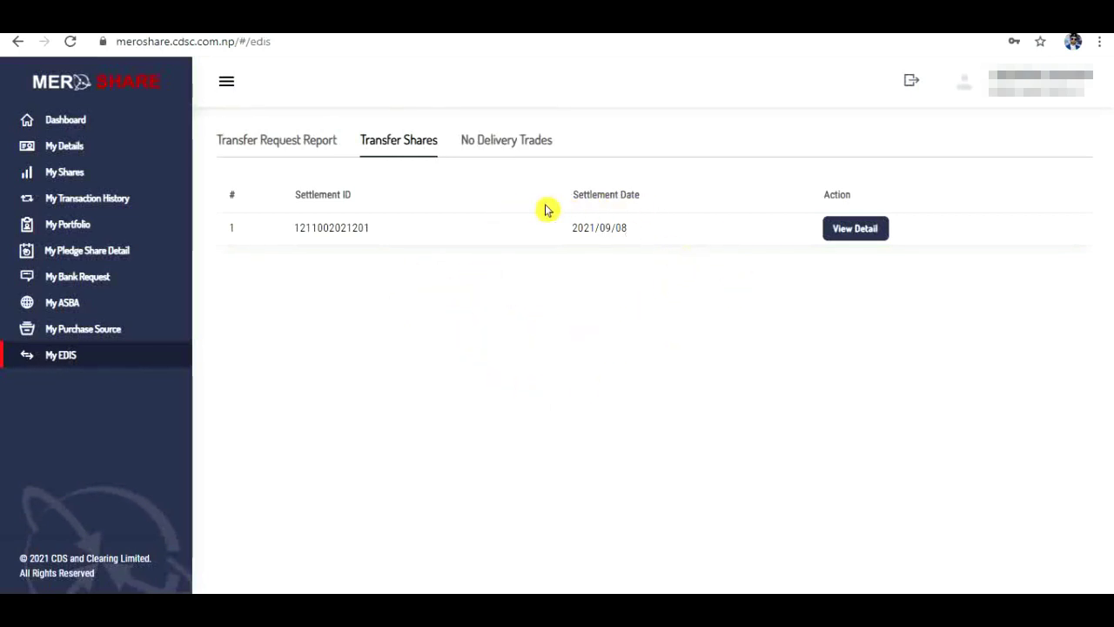
left_click(856, 229)
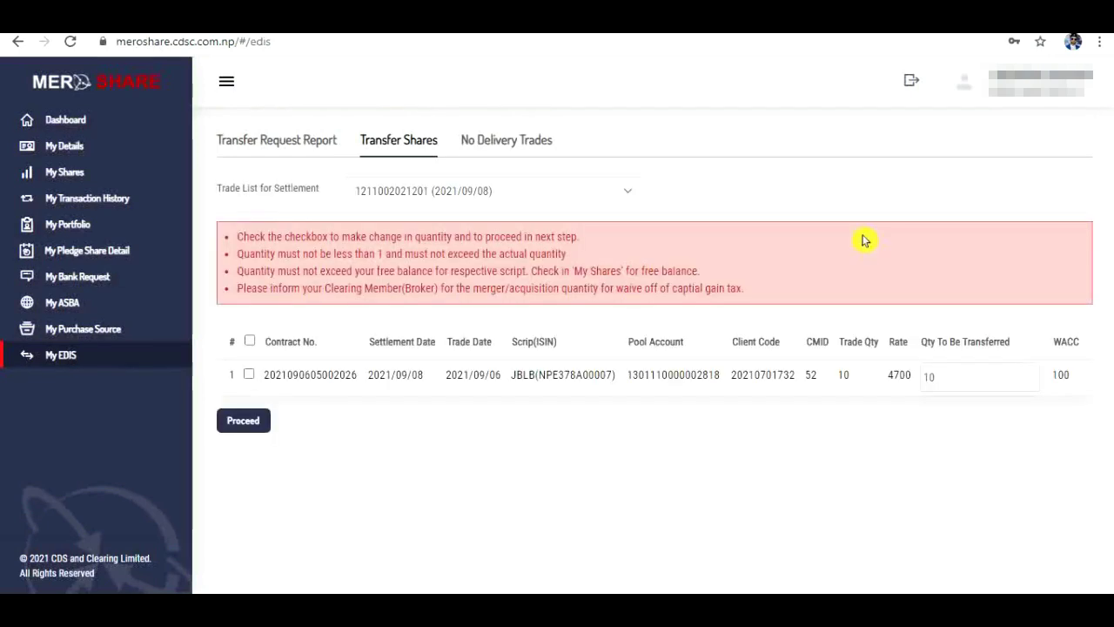
left_click(249, 376)
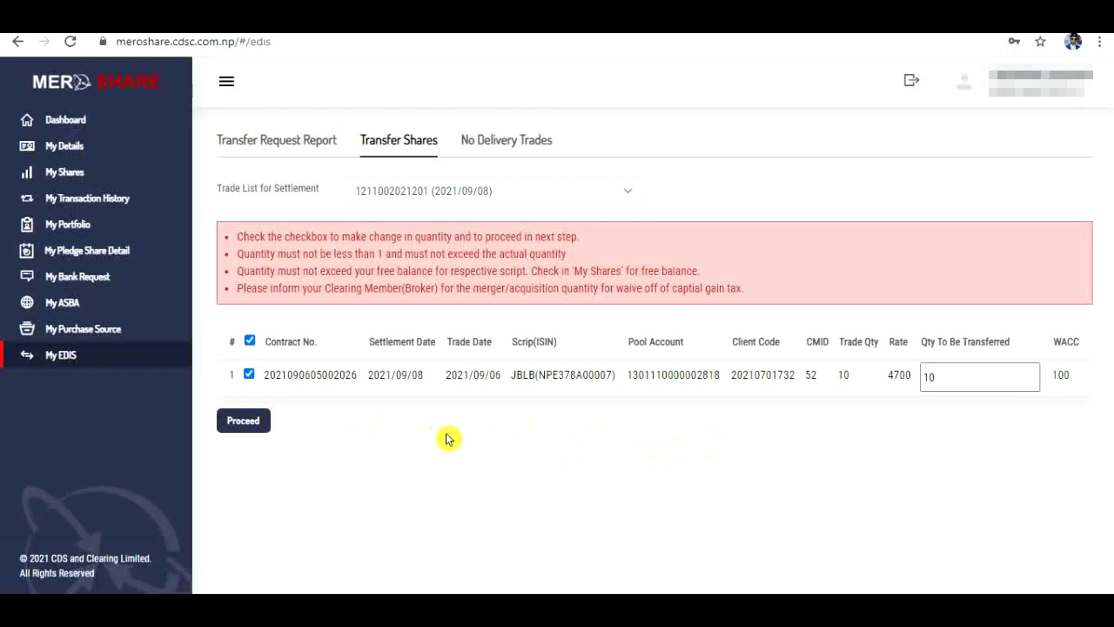
left_click(255, 424)
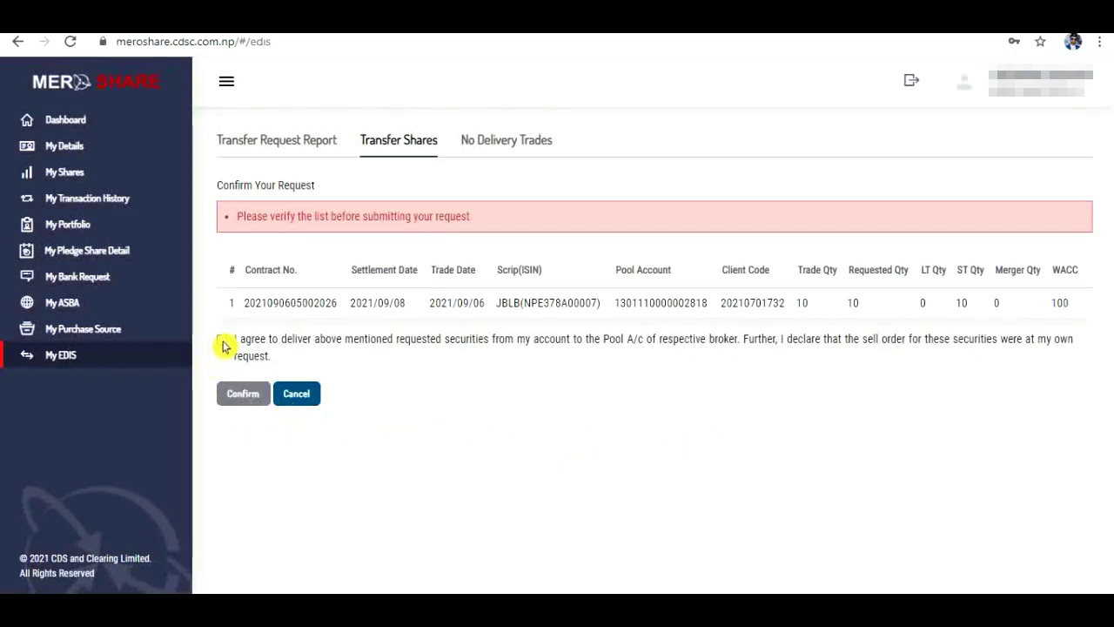
left_click(222, 342)
left_click(240, 402)
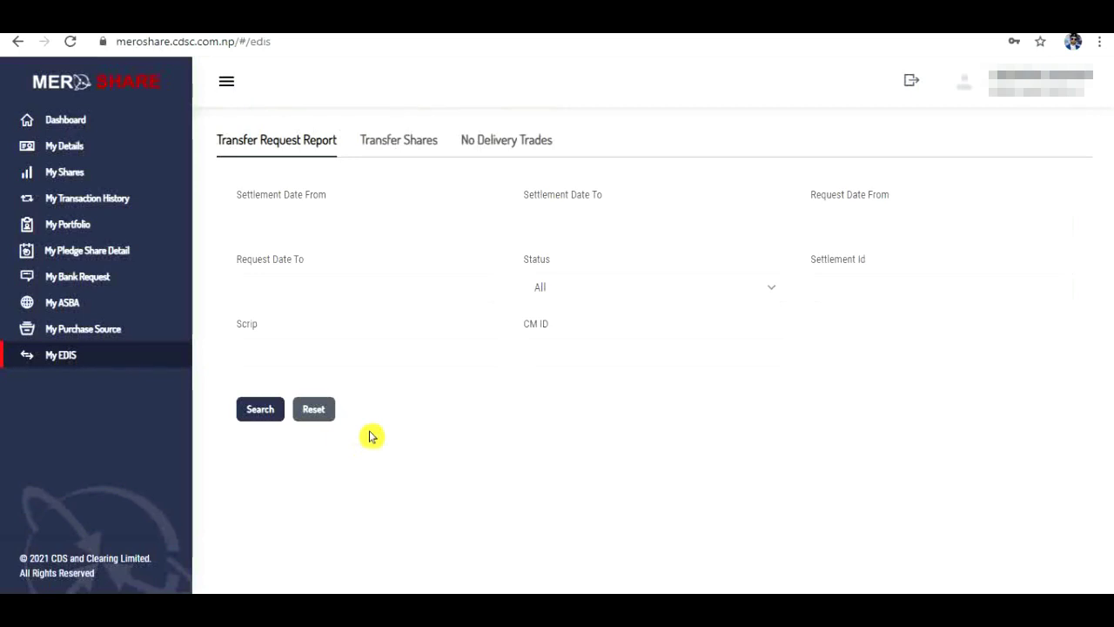
Step: Search all transfer requests and review the JBLB row: 10 shares, PENDING, WACC 100
left_click(263, 416)
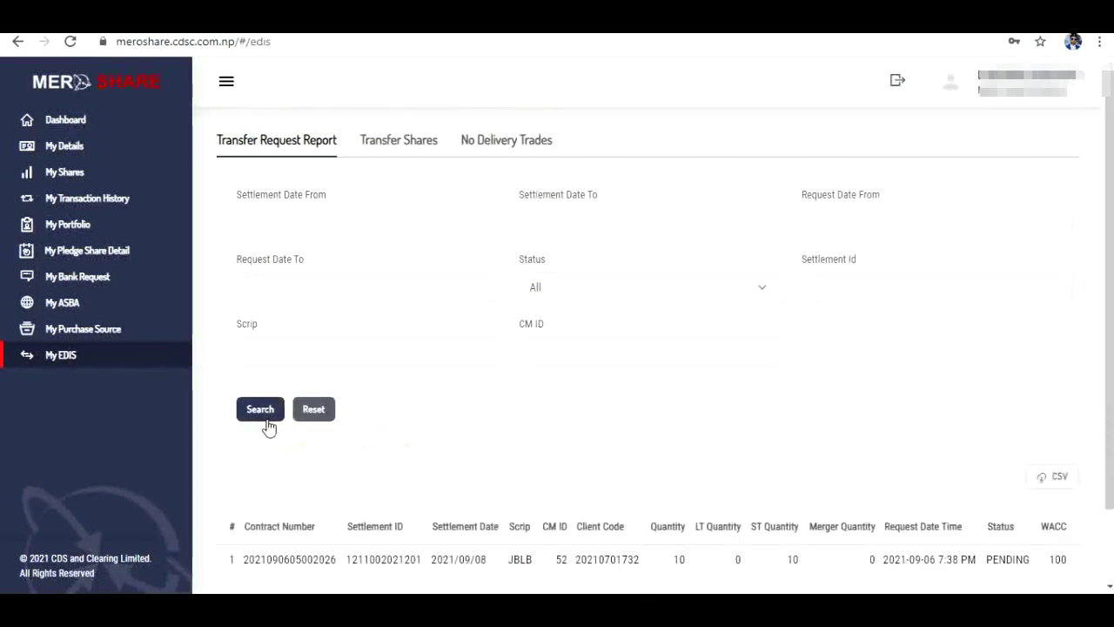
scroll(462, 438, "down", 2)
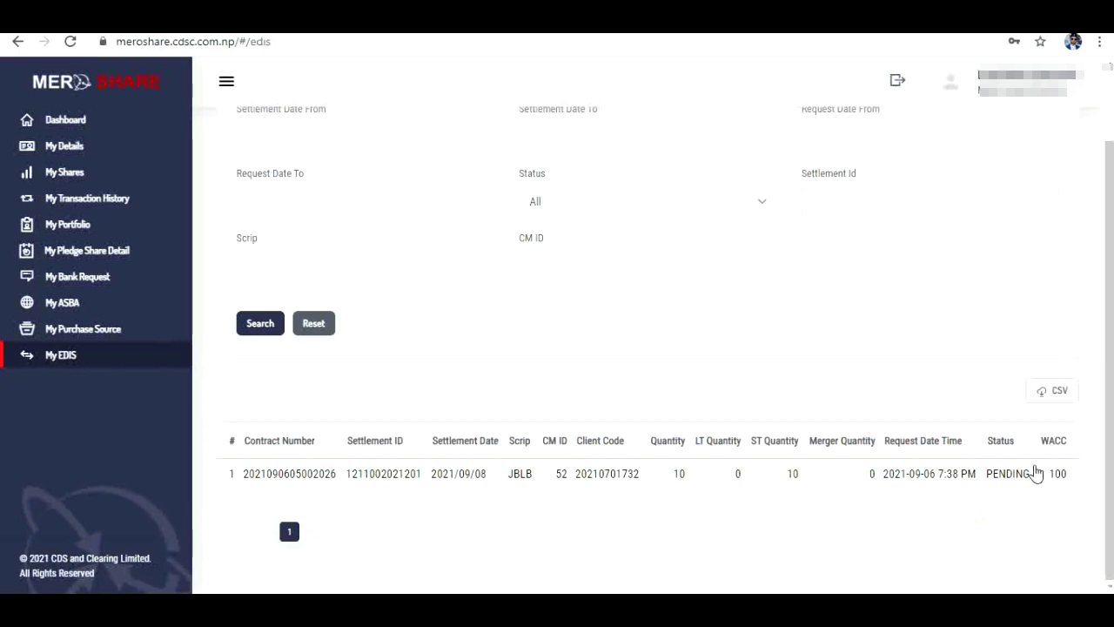
left_click(995, 499)
scroll(892, 389, "up", 1)
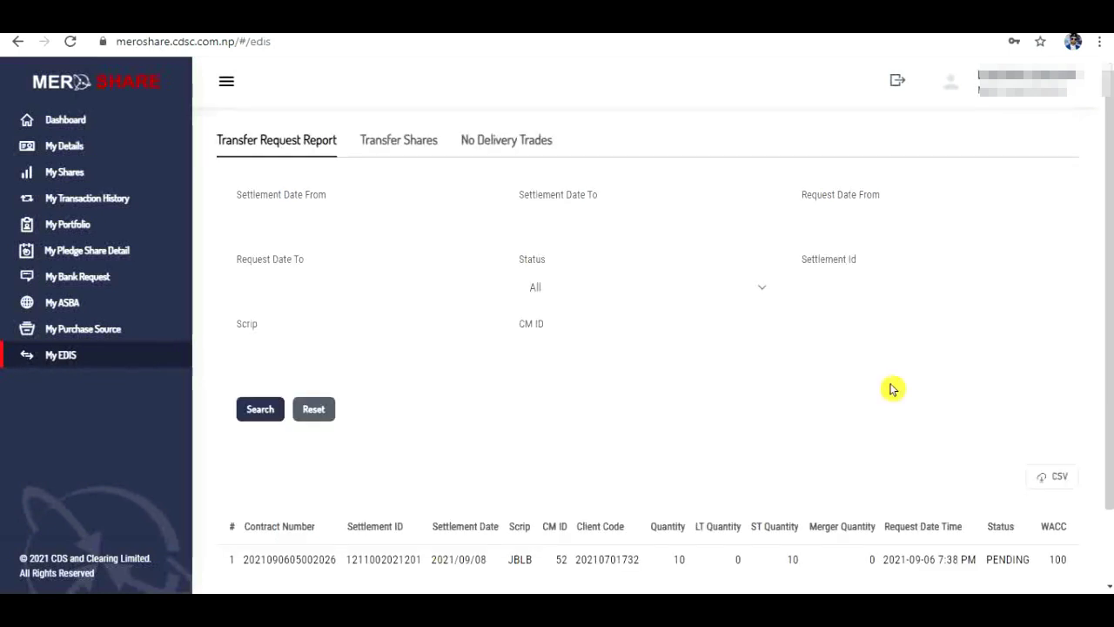